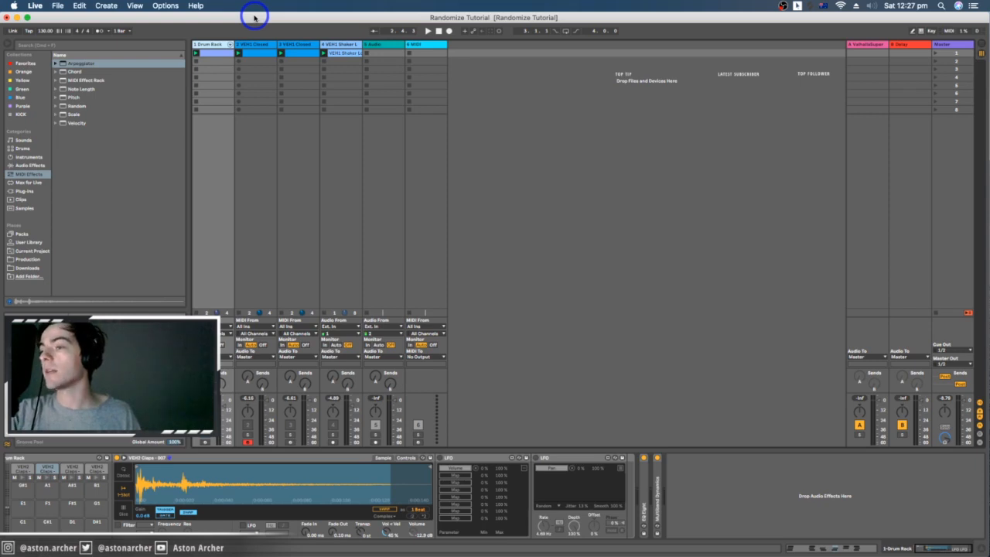
# Find the LFO device among the Max for Live audio effects in the browser.
pyautogui.click(35, 183)
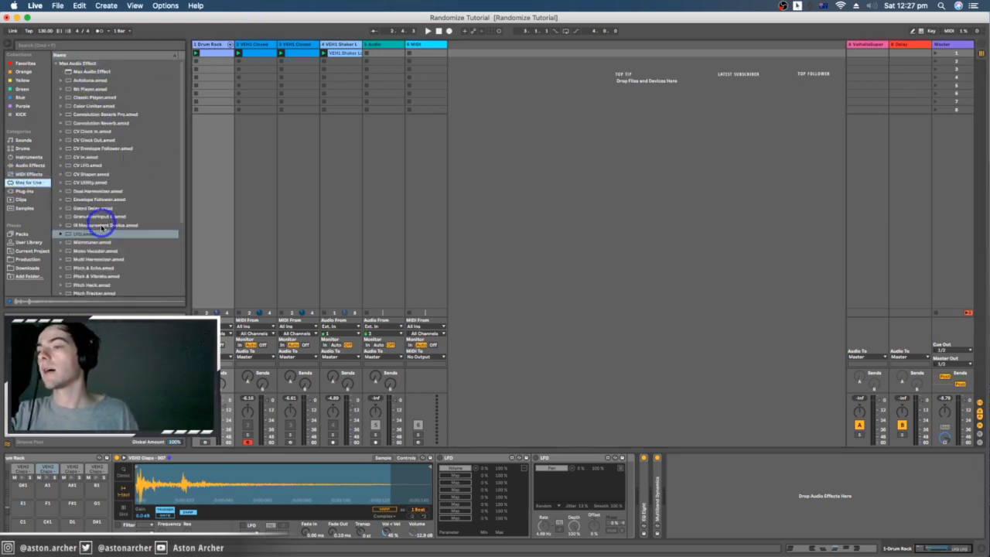
pyautogui.click(54, 63)
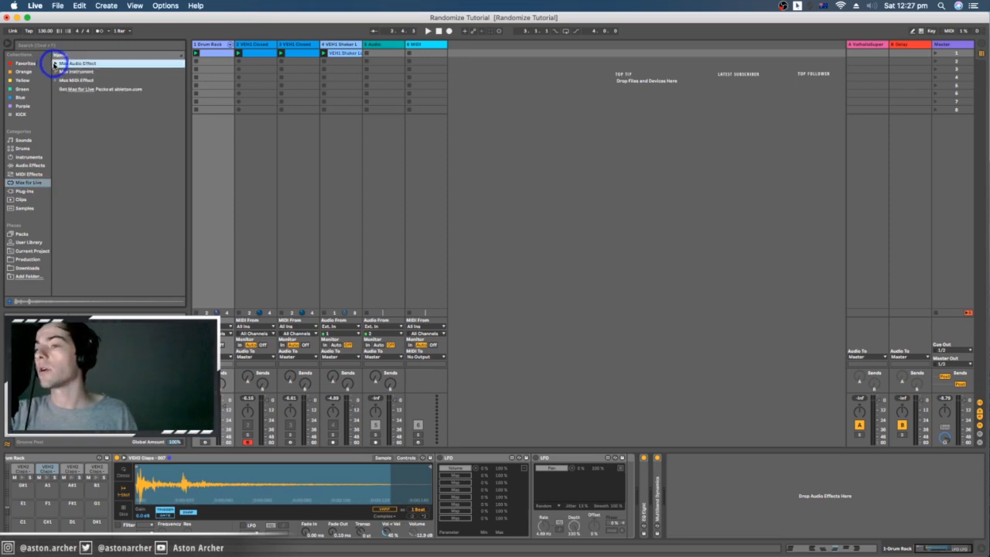
pyautogui.click(54, 63)
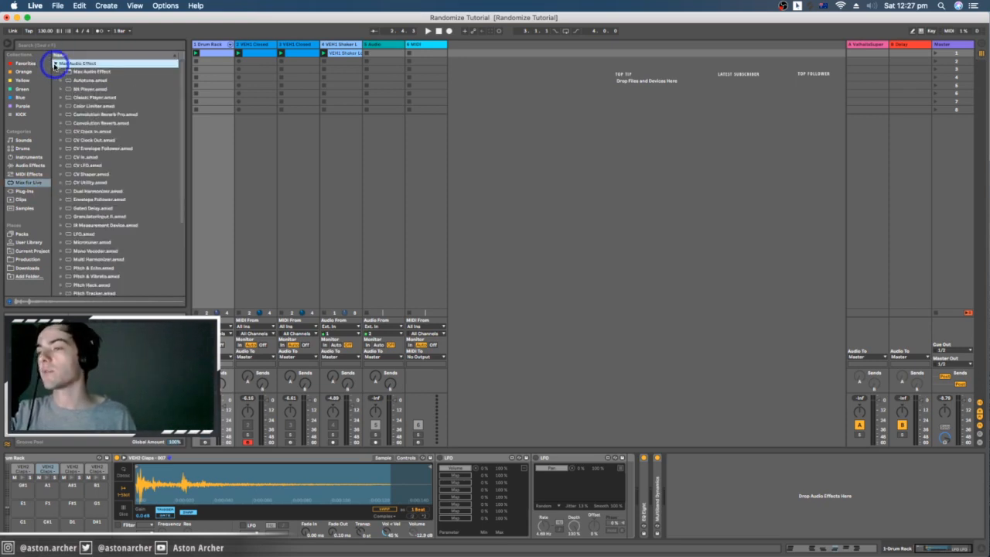
pyautogui.click(94, 234)
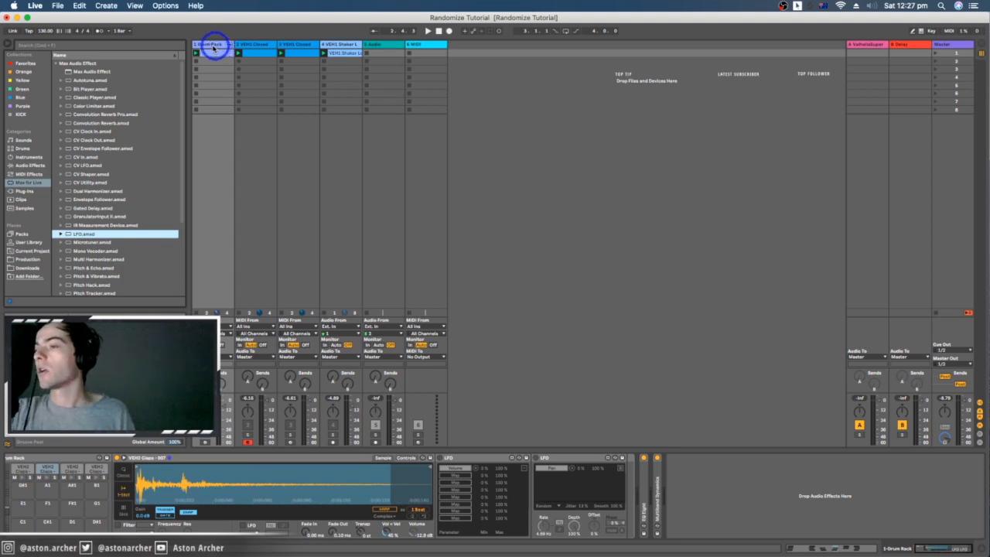
# Open the Drum Rack track's clap clip in the note editor and play it back.
pyautogui.click(215, 44)
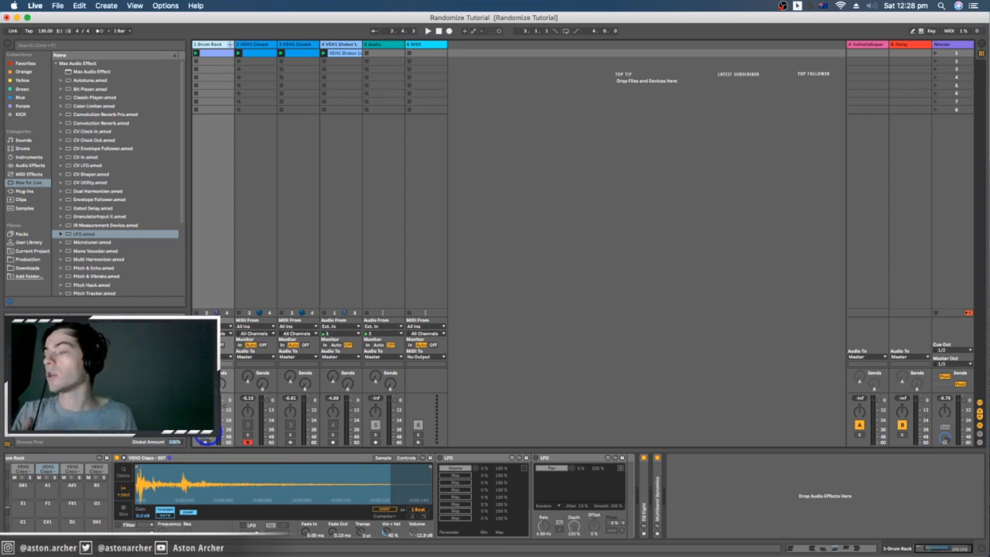
pyautogui.click(210, 45)
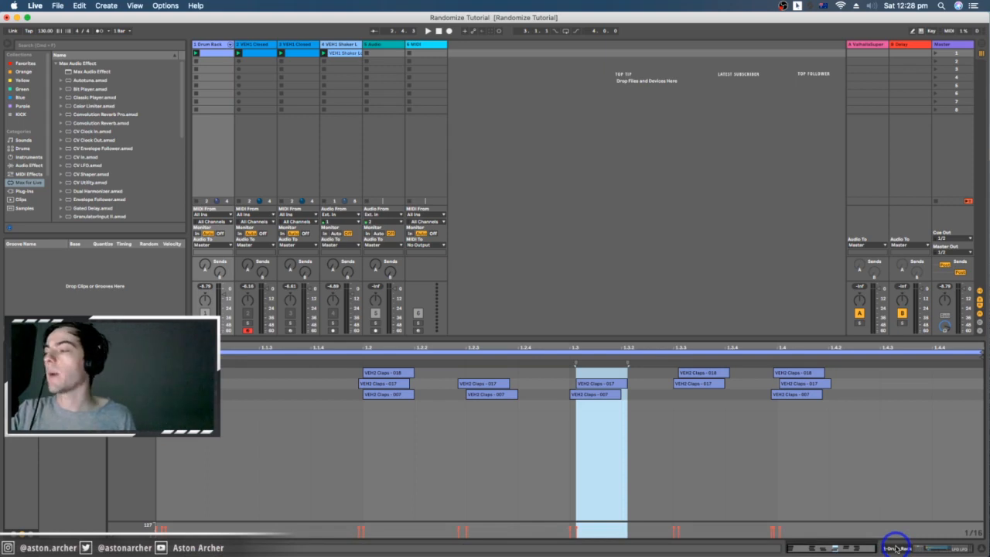
pyautogui.press('space')
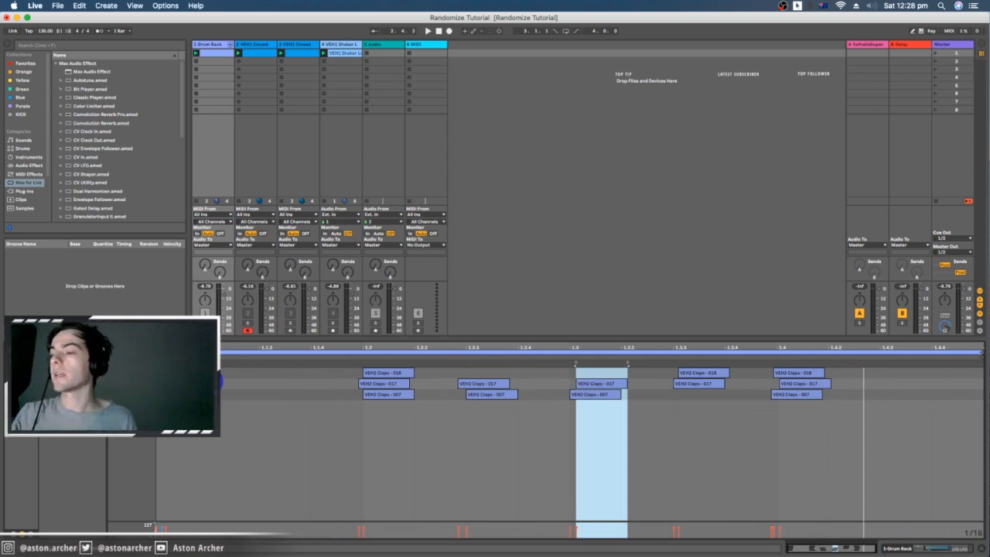
pyautogui.click(202, 384)
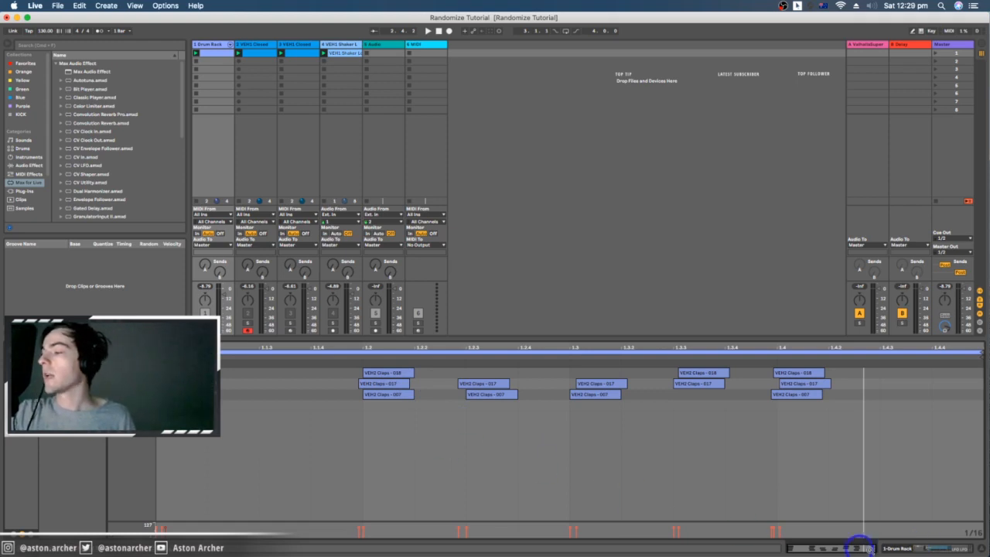
# Return to the Drum Rack devices and compare the chains of the 007, 017 and 018 clap pads.
pyautogui.click(915, 548)
pyautogui.click(46, 469)
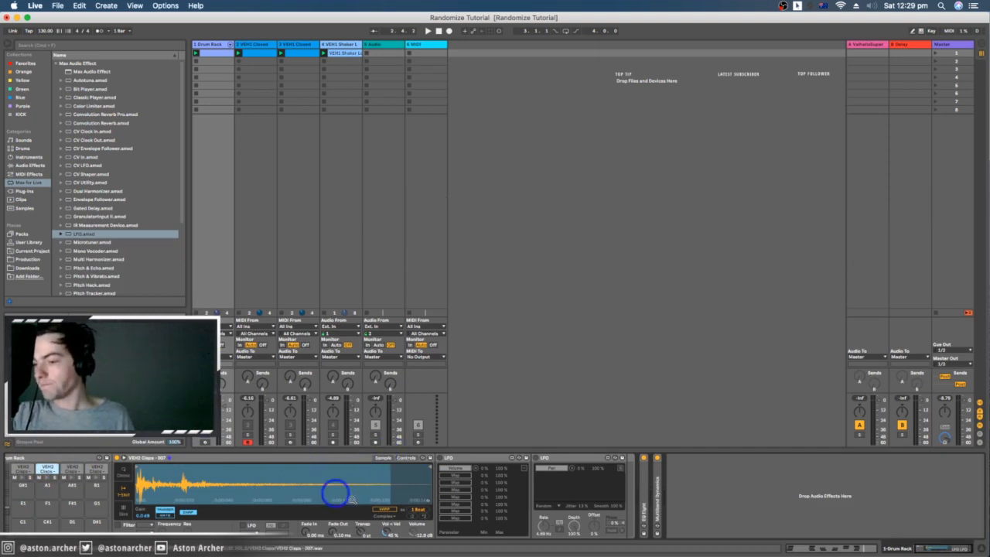
pyautogui.click(72, 469)
pyautogui.click(96, 469)
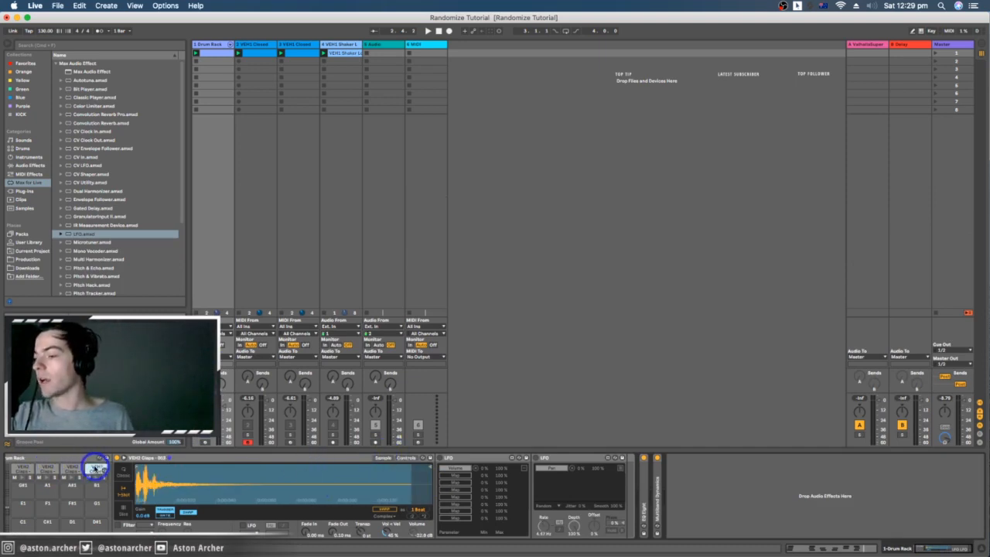
pyautogui.click(50, 468)
pyautogui.click(97, 468)
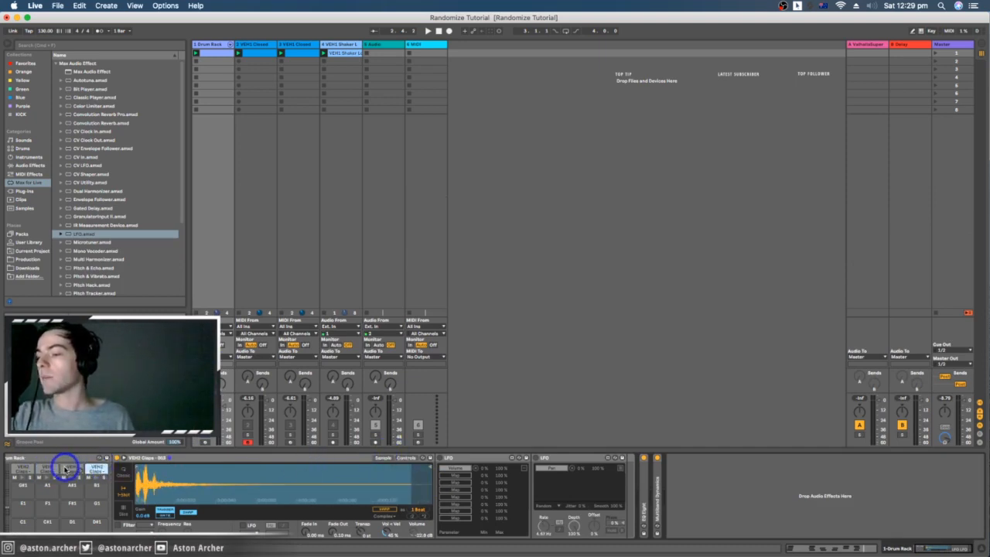
pyautogui.click(69, 468)
pyautogui.click(47, 468)
pyautogui.click(74, 468)
pyautogui.click(96, 468)
pyautogui.click(47, 468)
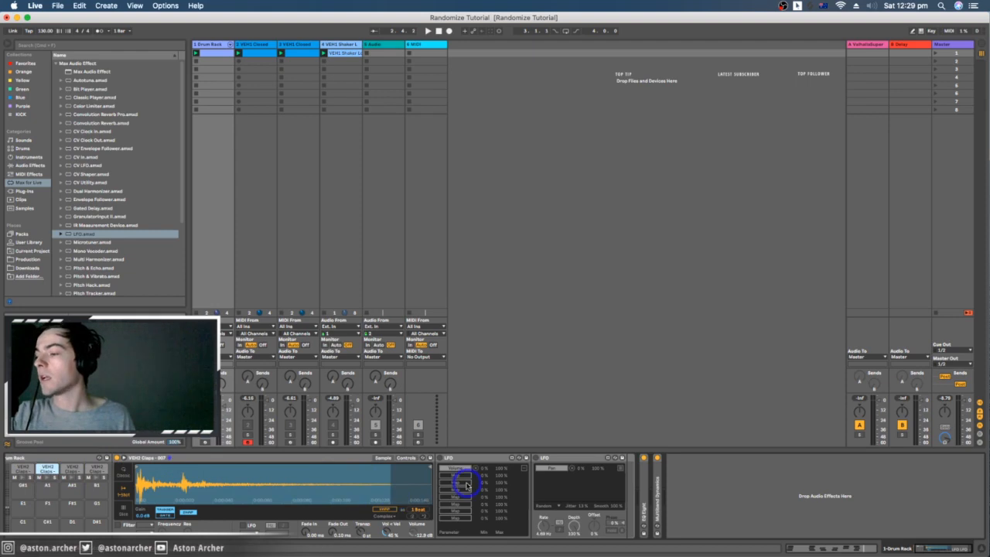
# Solo the VEH2 Claps - 007 pad in the Drum Rack and play it without LFO modulation.
pyautogui.click(451, 458)
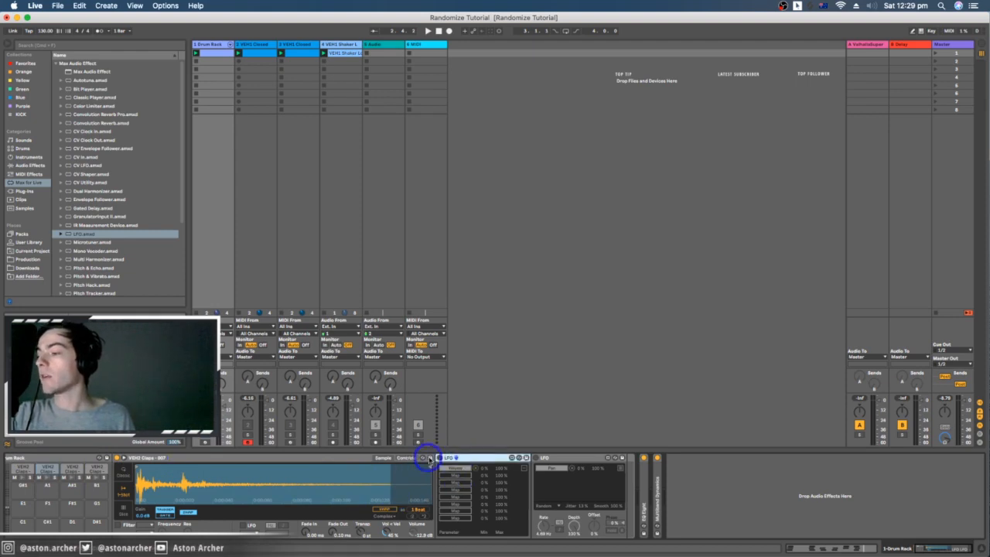
pyautogui.click(72, 469)
pyautogui.click(54, 470)
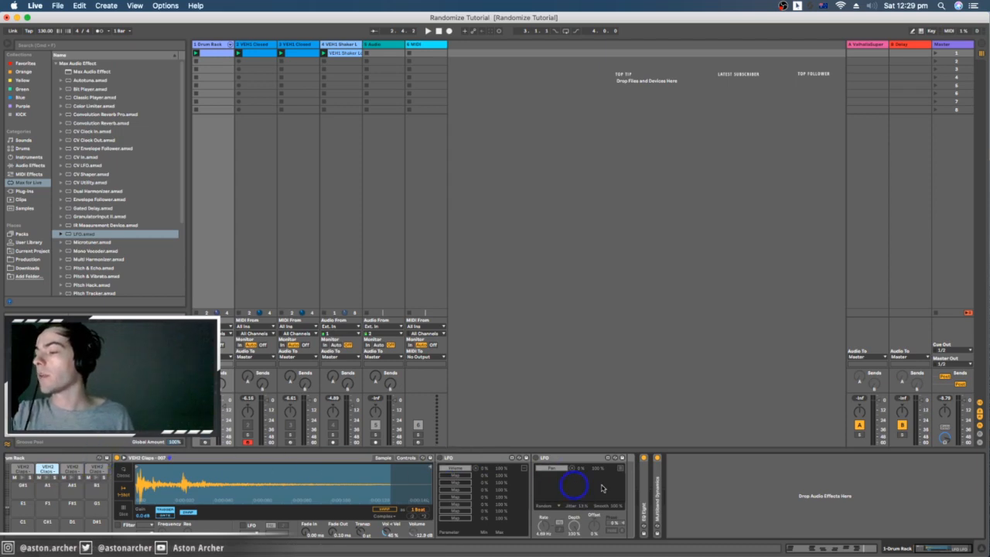
pyautogui.click(47, 478)
pyautogui.press('space')
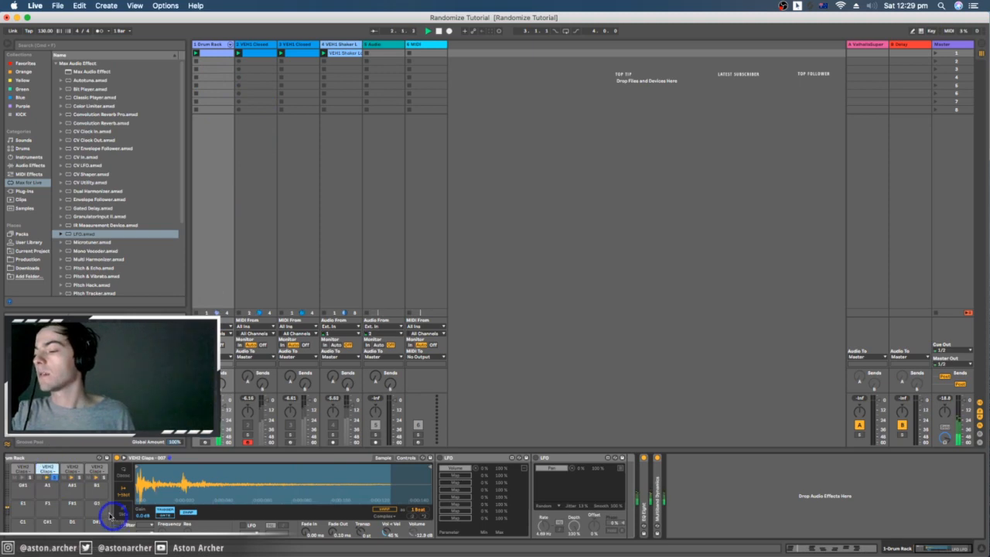
# Enable the Volume LFO on the 007 clap, show its waveform controls and play the clip with the modulation.
pyautogui.click(449, 458)
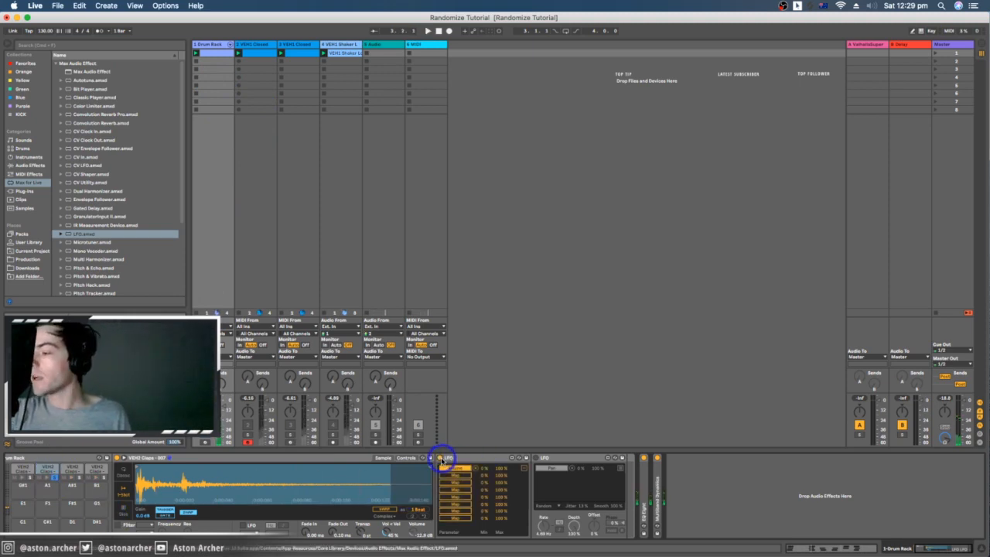
pyautogui.click(524, 467)
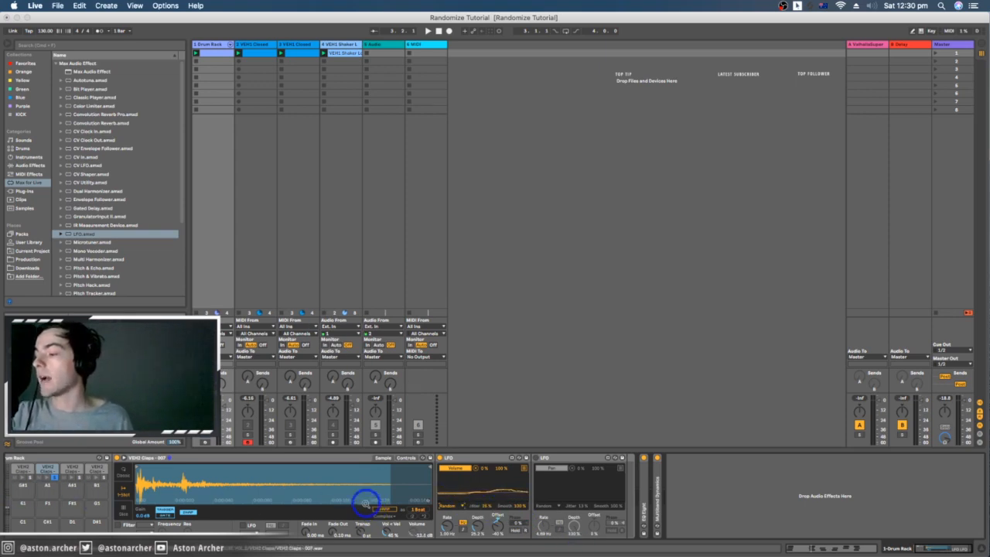
pyautogui.press('space')
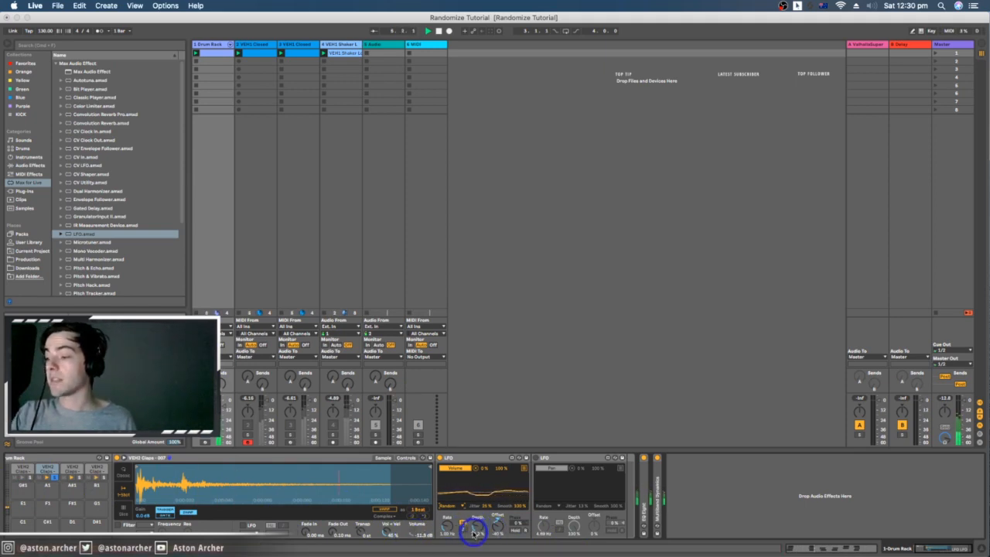
pyautogui.click(417, 534)
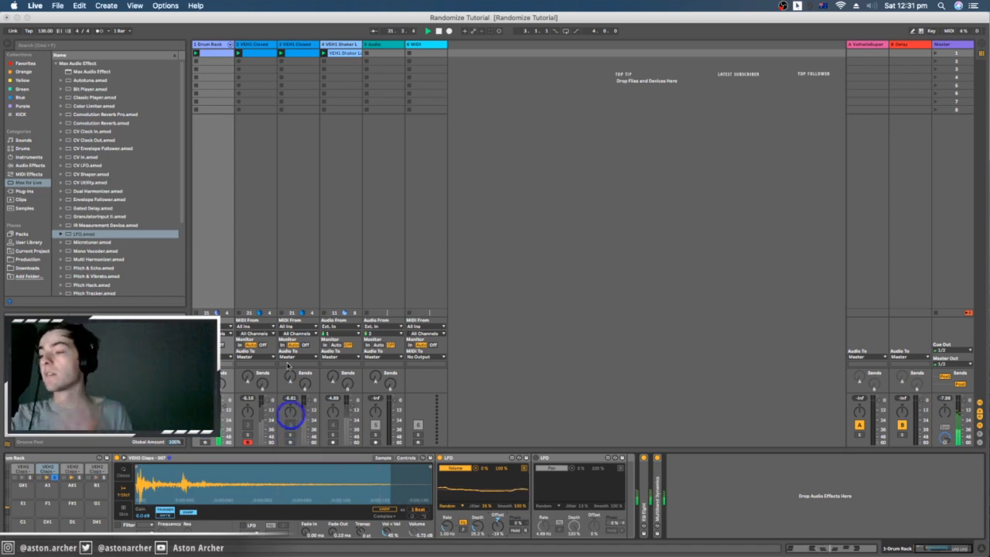
# Inspect the note positions and velocities in the clap clip, and return to the 007 clap's Volume LFO.
pyautogui.click(218, 53)
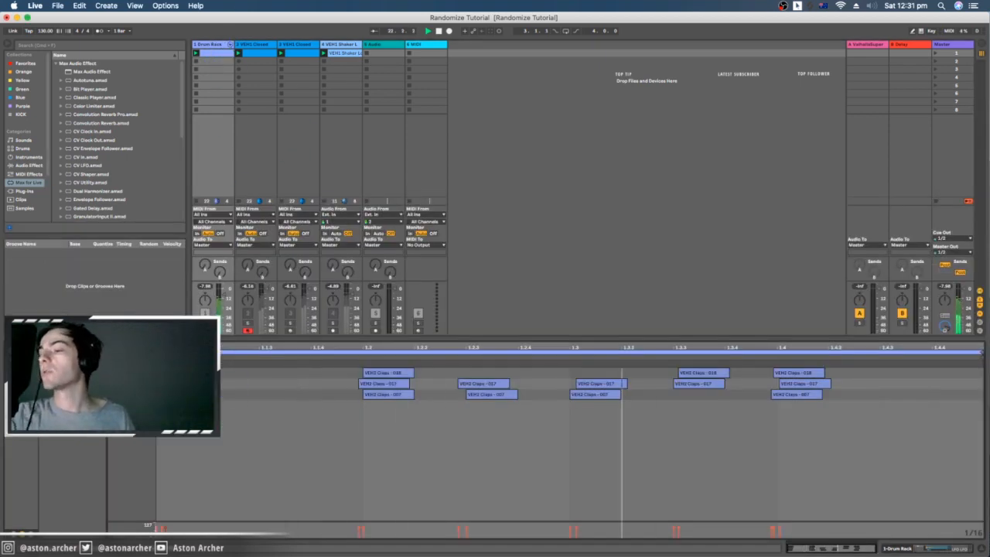
pyautogui.click(164, 529)
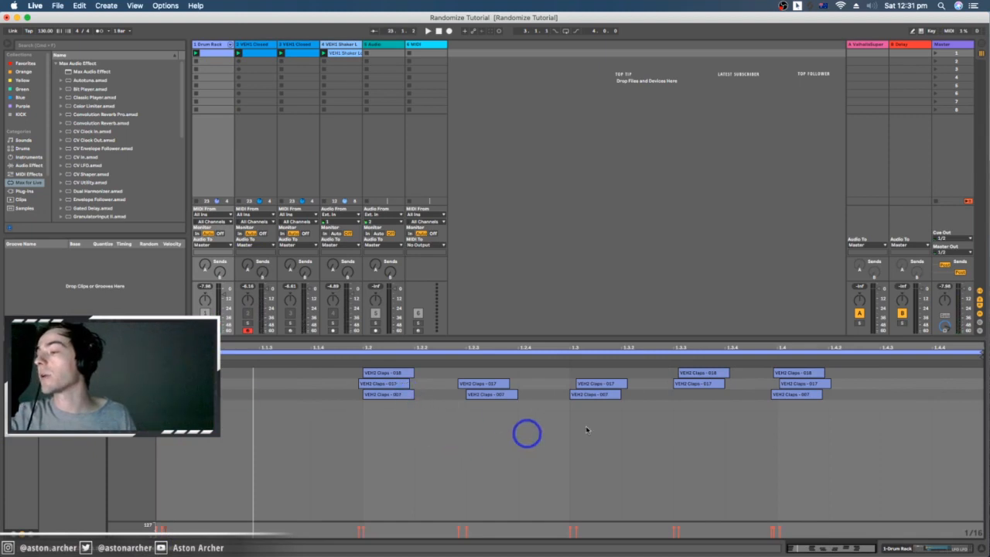
pyautogui.click(906, 548)
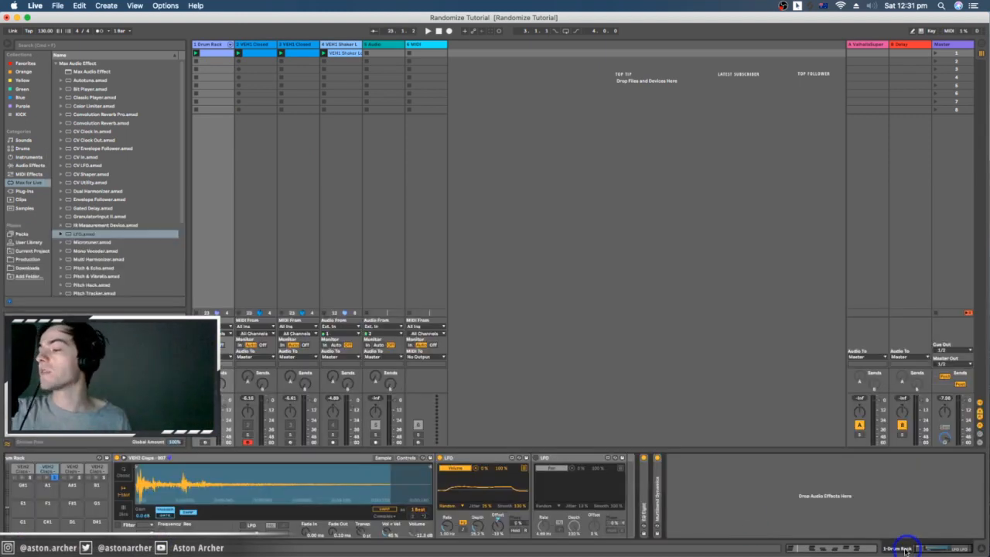
pyautogui.click(485, 460)
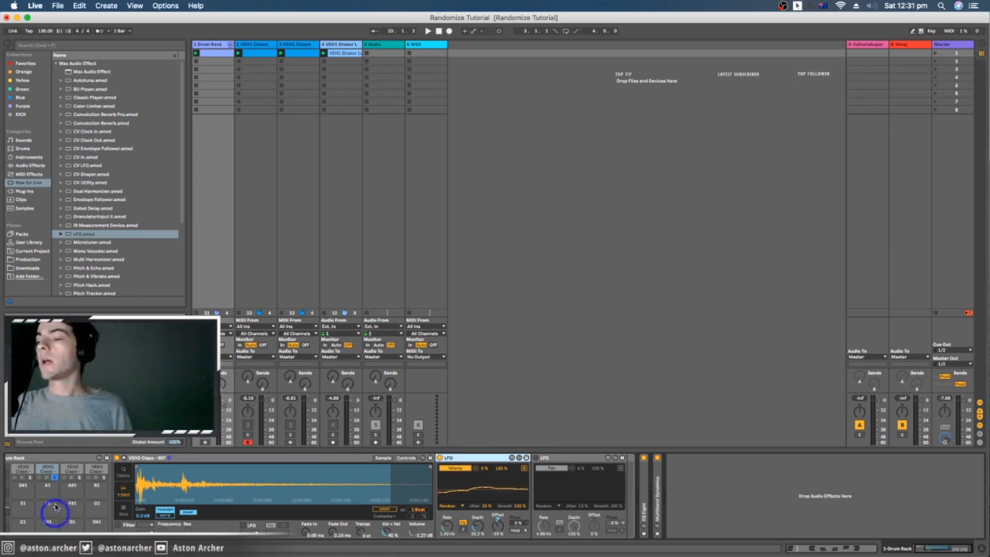
# Enable the Volume LFOs on the 017 and 018 clap pads and play the layered claps.
pyautogui.click(71, 469)
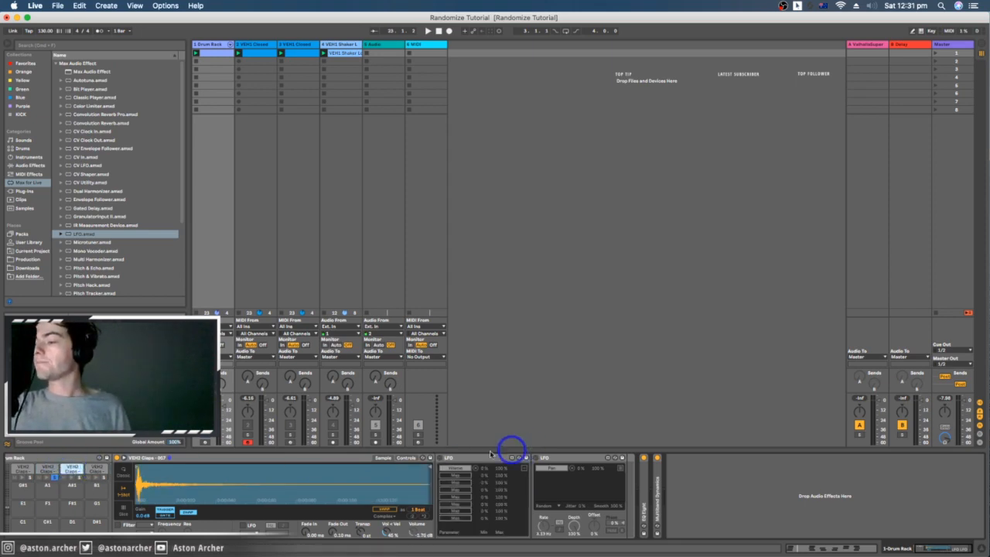
pyautogui.click(440, 458)
pyautogui.click(97, 468)
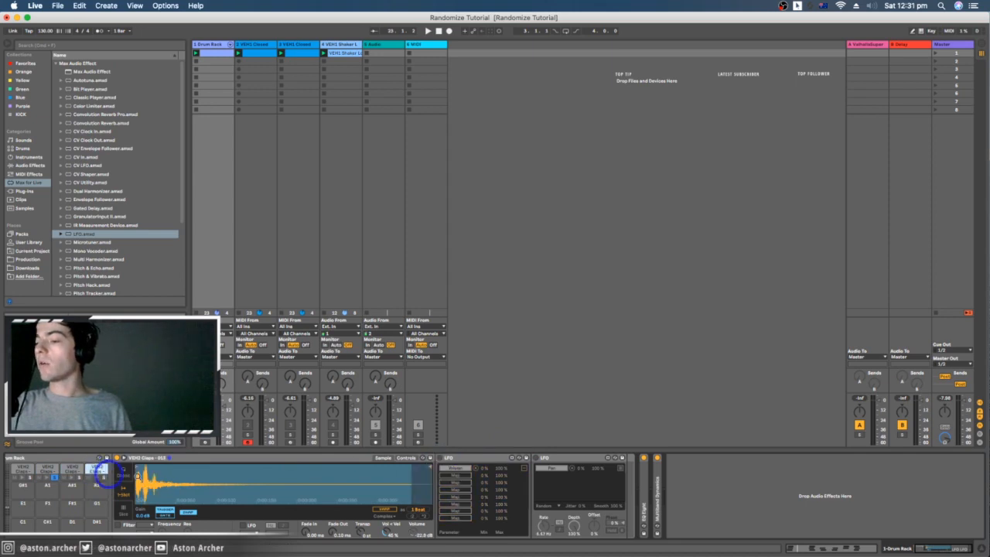
pyautogui.click(440, 458)
pyautogui.click(54, 469)
pyautogui.click(68, 470)
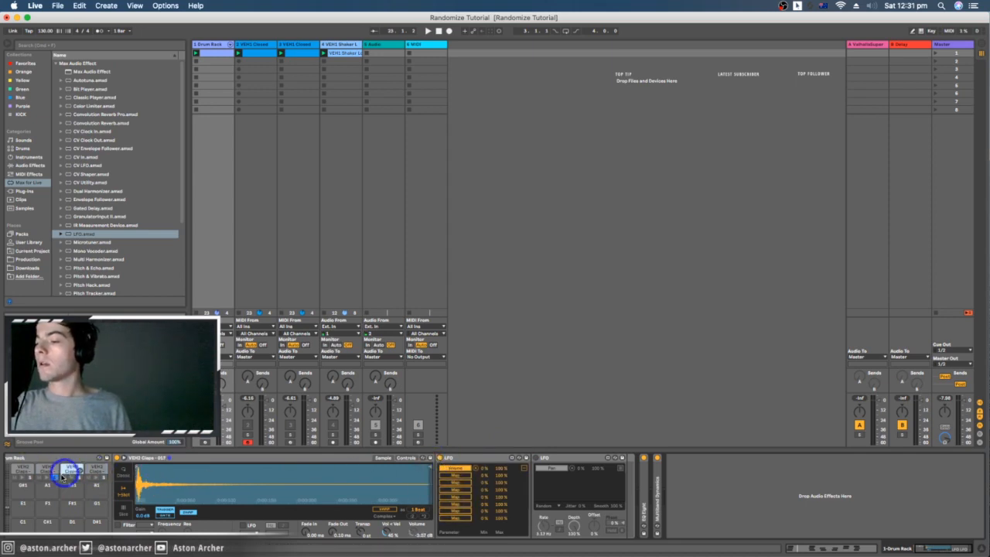
pyautogui.press('space')
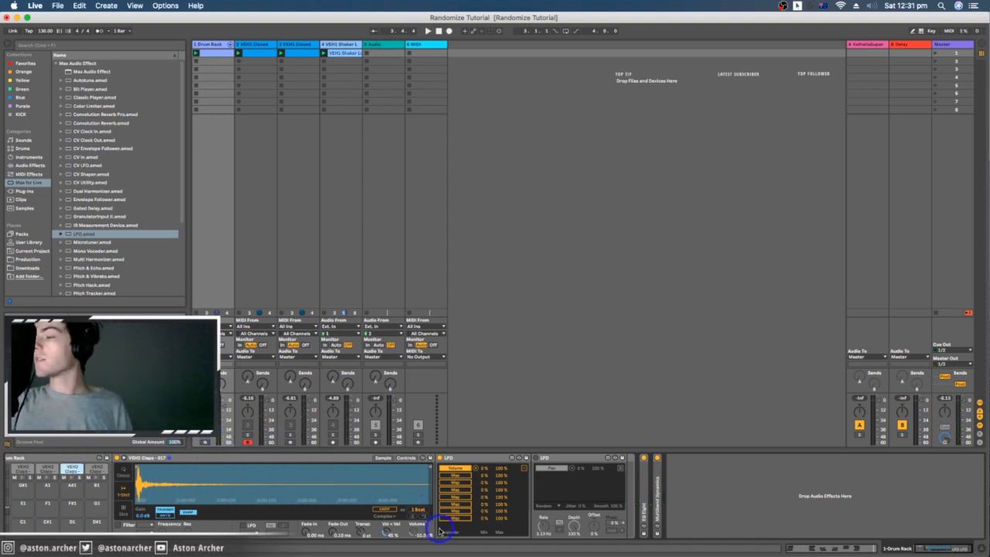
# Check the Volume LFO and the moving volume on each clap pad.
pyautogui.click(51, 470)
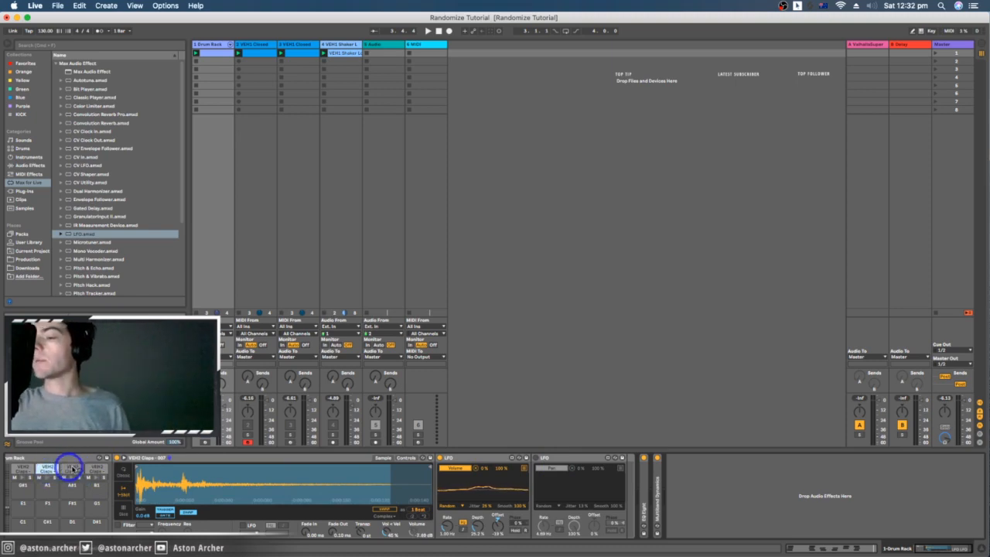
pyautogui.click(96, 469)
pyautogui.click(41, 467)
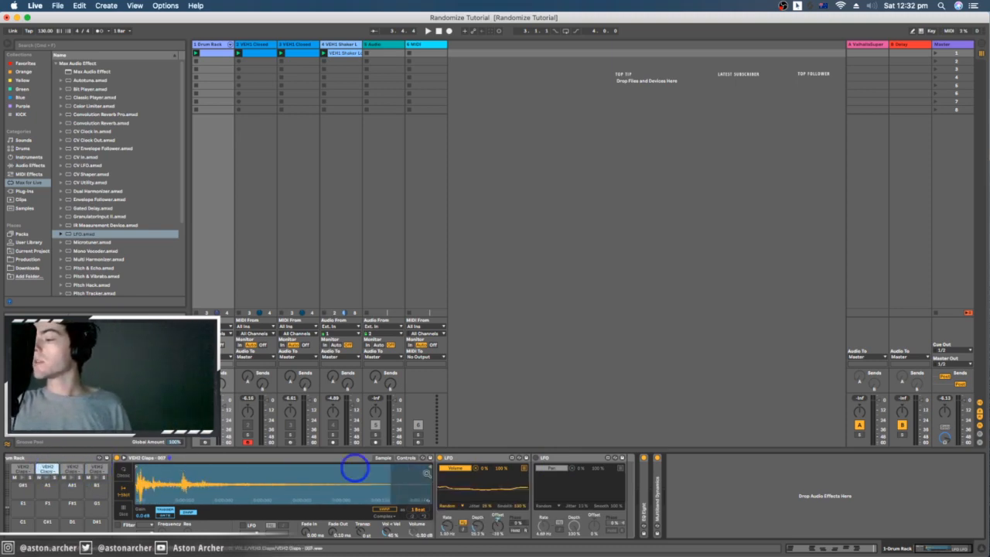
pyautogui.click(73, 467)
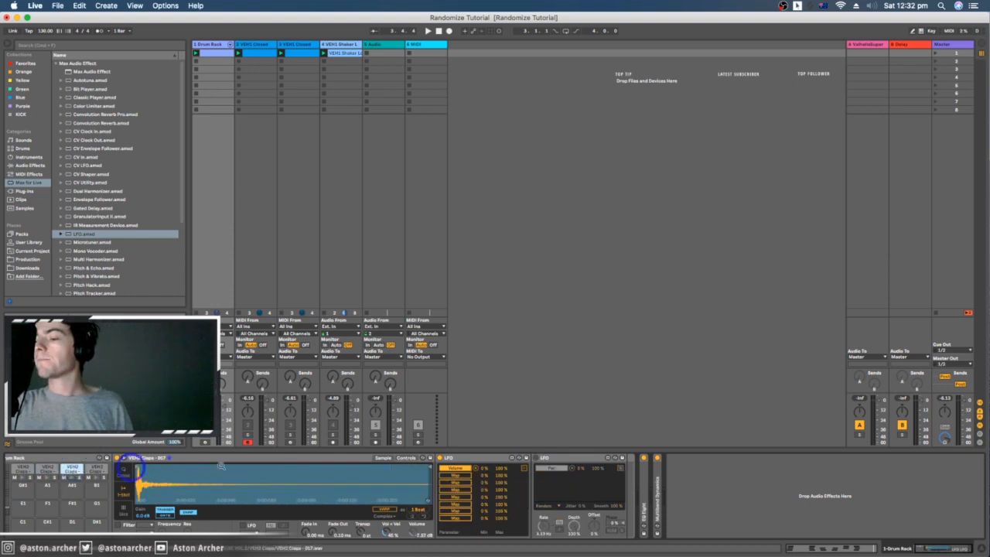
# Show the 018 clap's sampler controls, enable its Pan LFO with 100% depth, play the claps and return to the 007 pad.
pyautogui.click(95, 467)
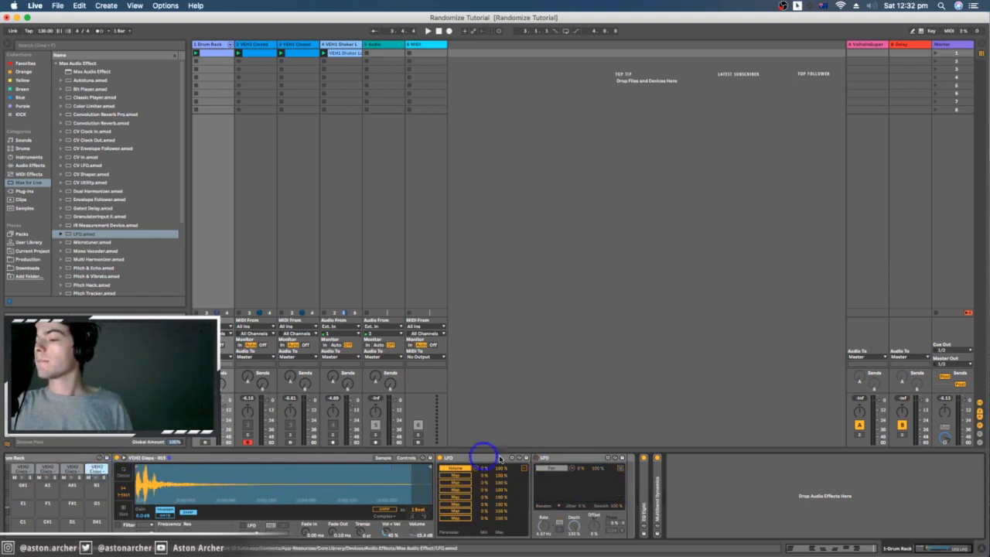
pyautogui.click(403, 458)
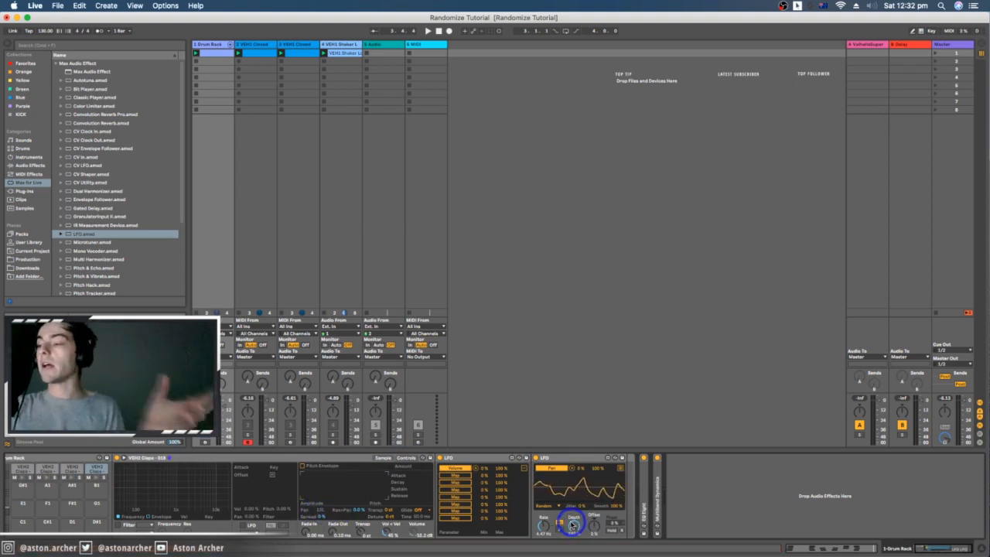
pyautogui.press('space')
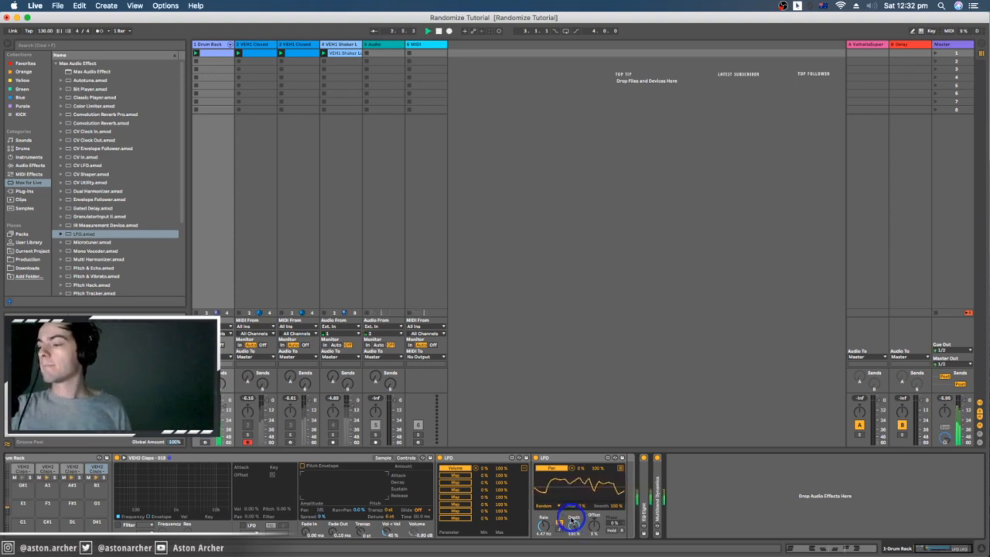
pyautogui.moveTo(571, 519); pyautogui.dragTo(571, 520)
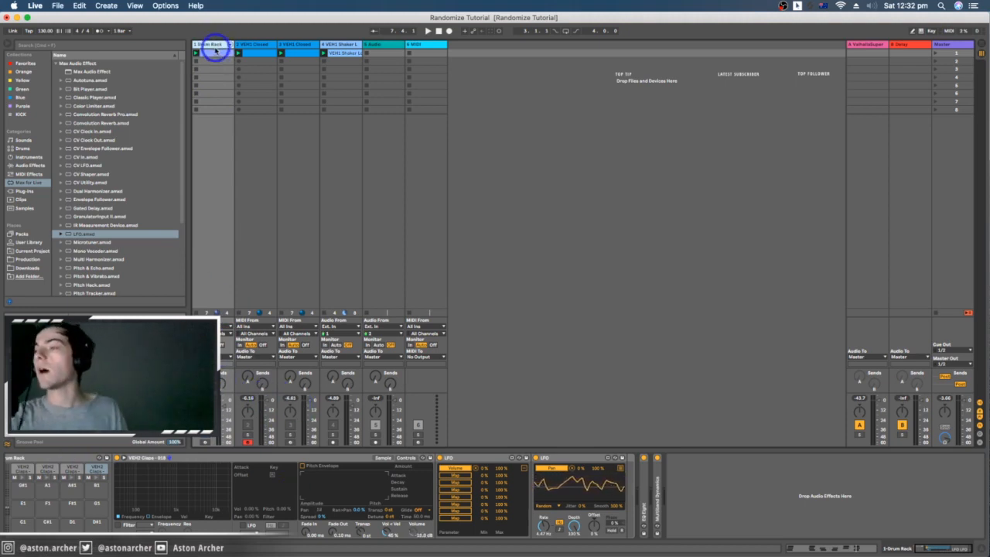
pyautogui.click(48, 469)
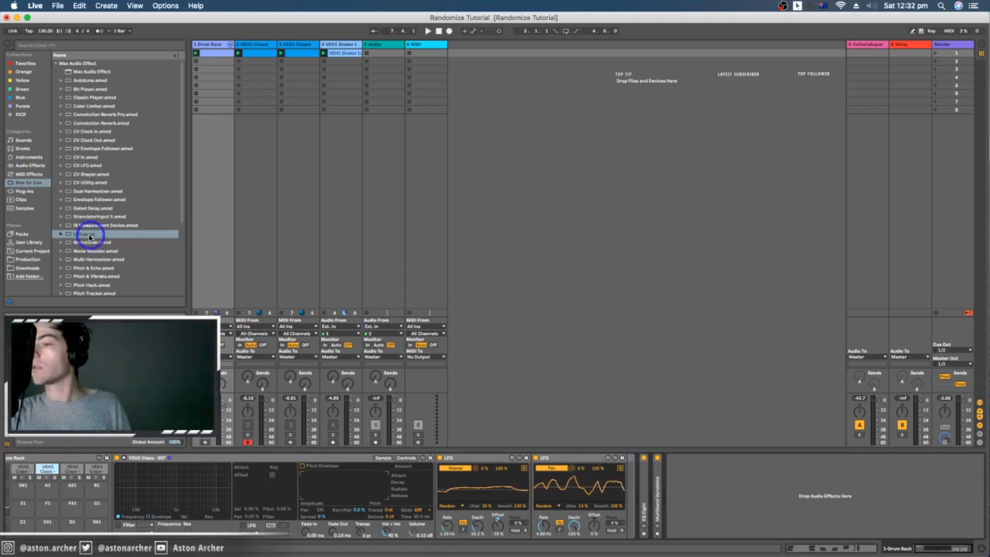
# Add a third LFO to the 007 clap pad and map it to the sample start in the sampler's Classic mode.
pyautogui.moveTo(80, 230); pyautogui.dragTo(640, 476)
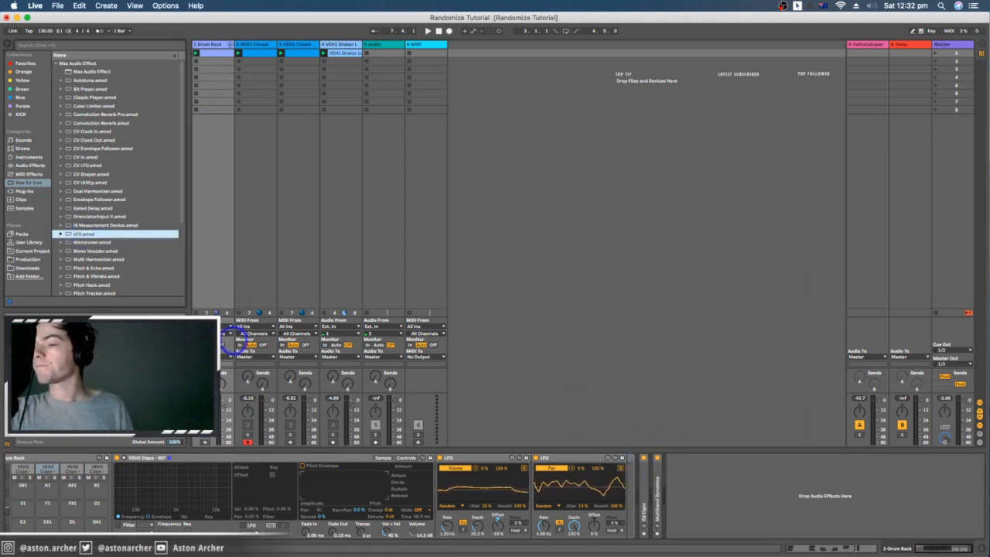
pyautogui.moveTo(75, 233); pyautogui.dragTo(632, 470)
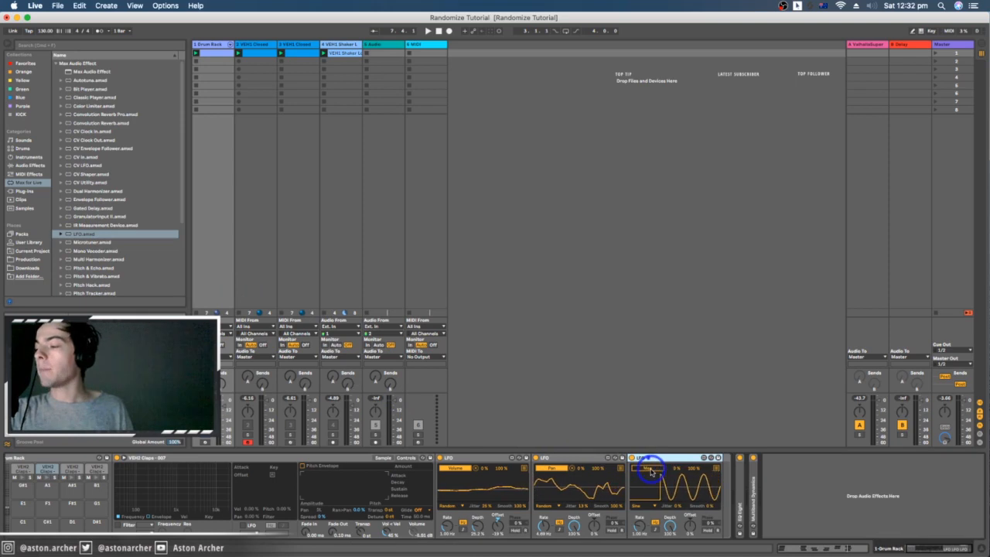
pyautogui.click(407, 458)
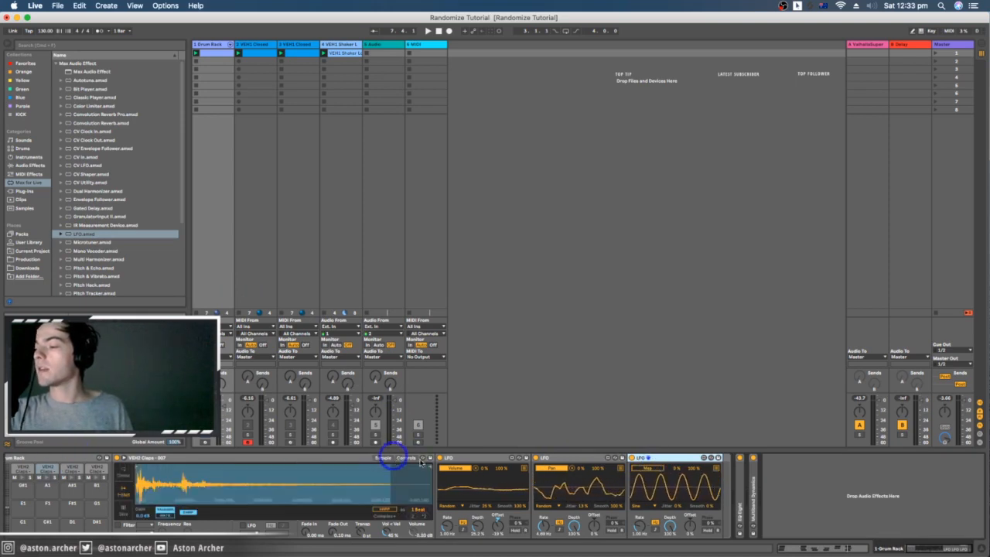
pyautogui.click(121, 472)
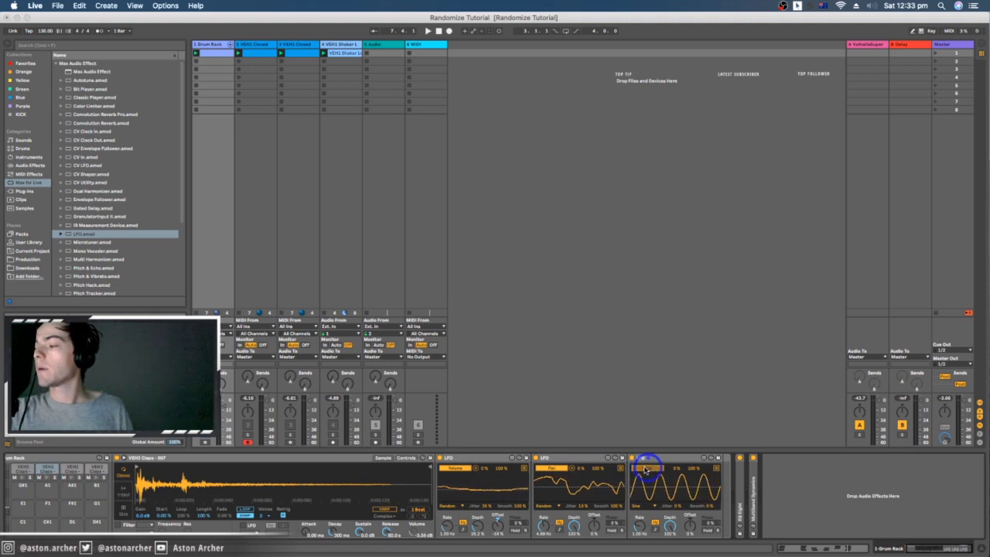
pyautogui.click(161, 515)
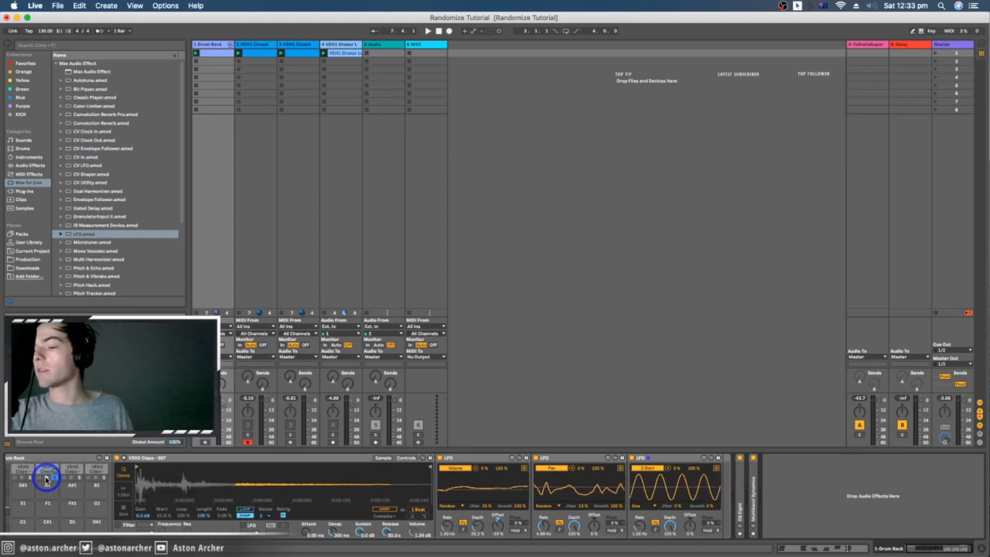
# Solo the 007 clap, extend its sample end to full length and play it with the start LFO's offset at about -50%.
pyautogui.click(47, 478)
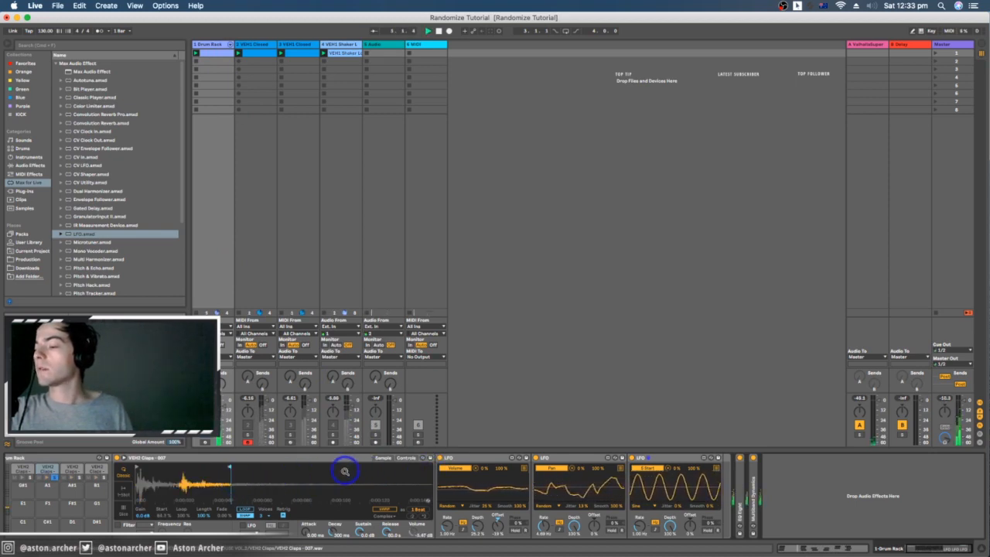
pyautogui.moveTo(231, 466); pyautogui.dragTo(430, 467)
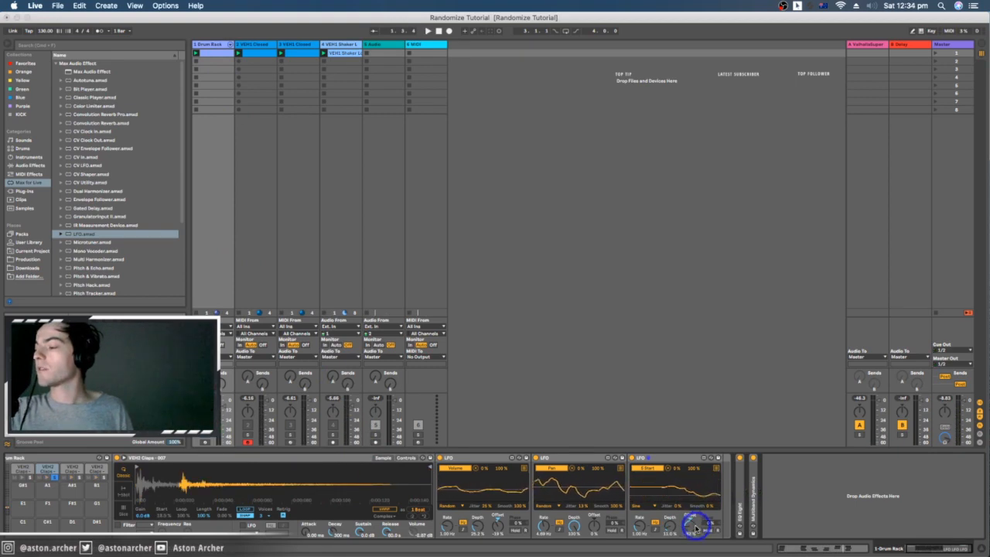
pyautogui.moveTo(696, 528)
pyautogui.mouseDown()
pyautogui.moveTo(666, 518)
pyautogui.moveTo(694, 532)
pyautogui.mouseUp()
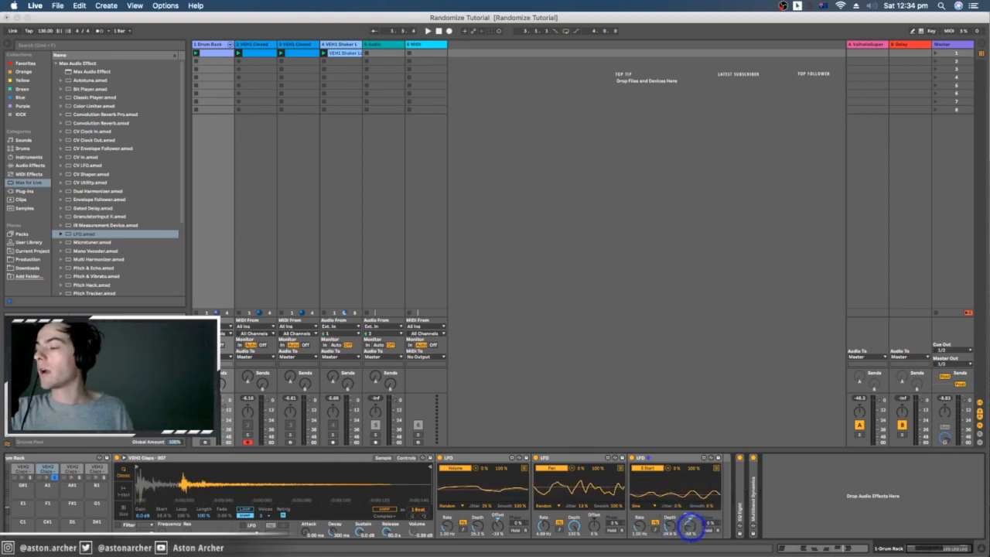
pyautogui.press('space')
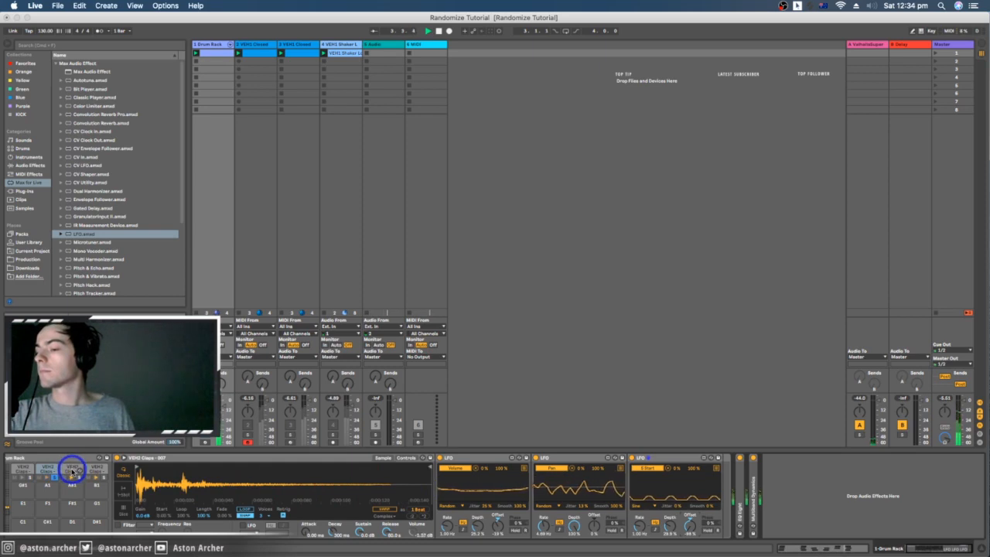
# Check the notes in the clap clip and add a third LFO to the 017 clap pad.
pyautogui.click(207, 51)
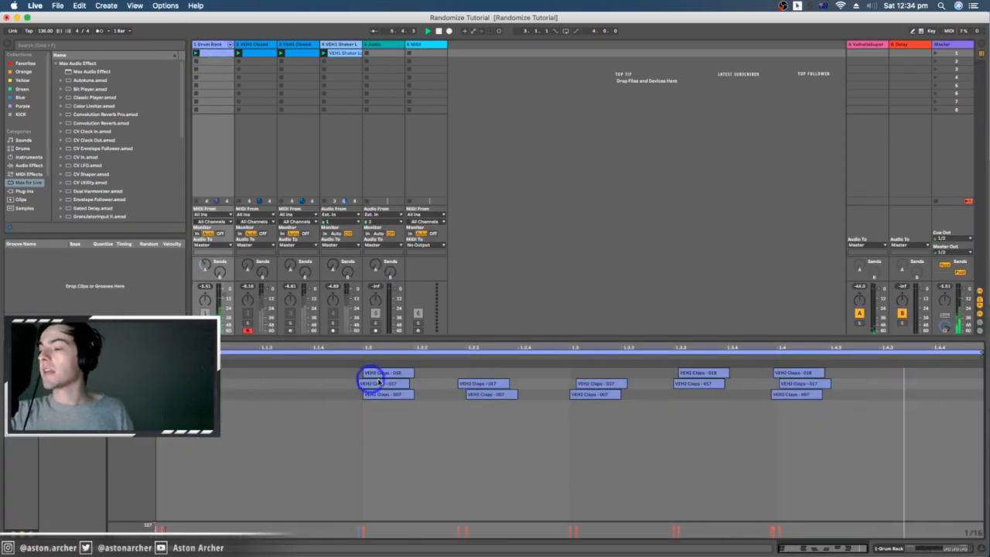
pyautogui.click(886, 545)
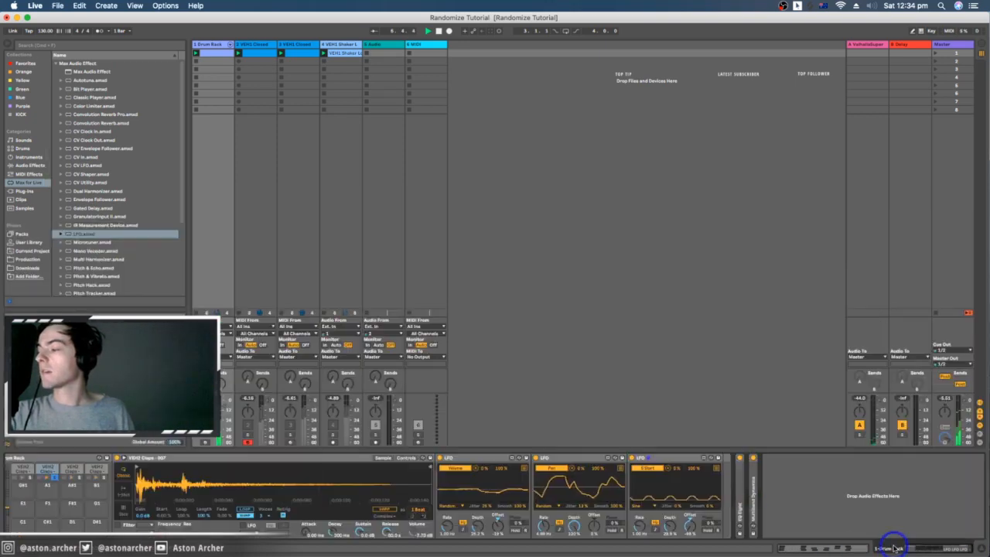
pyautogui.click(70, 468)
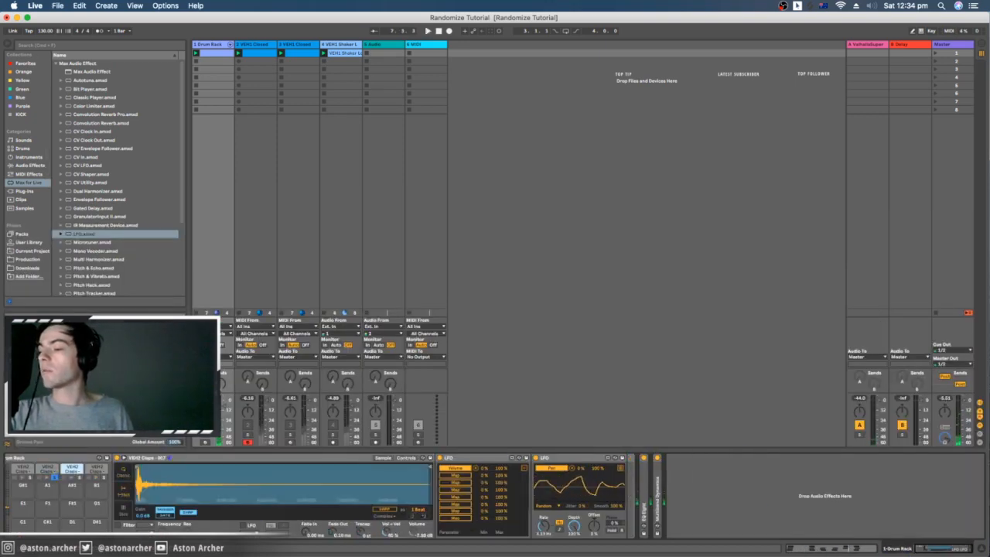
pyautogui.doubleClick(77, 233)
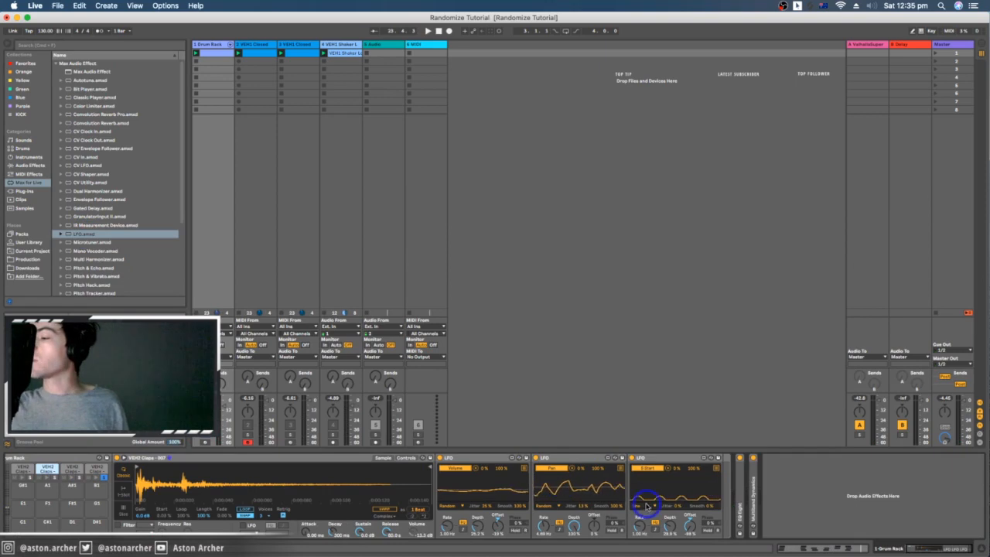
# Set the 007 clap's sample start LFO to the Random waveform and check the matching LFO on the 017 pad.
pyautogui.click(647, 506)
pyautogui.click(642, 492)
pyautogui.press('space')
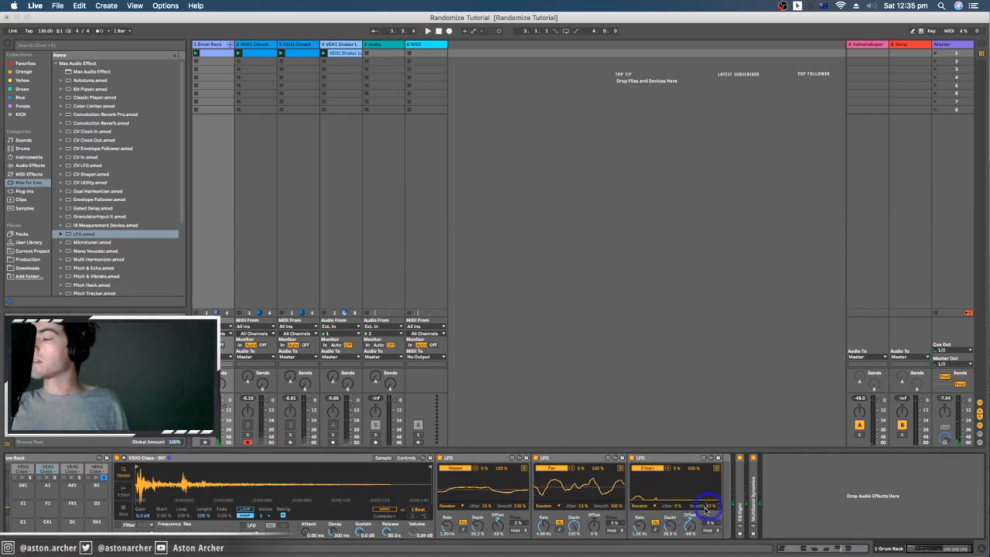
pyautogui.click(70, 467)
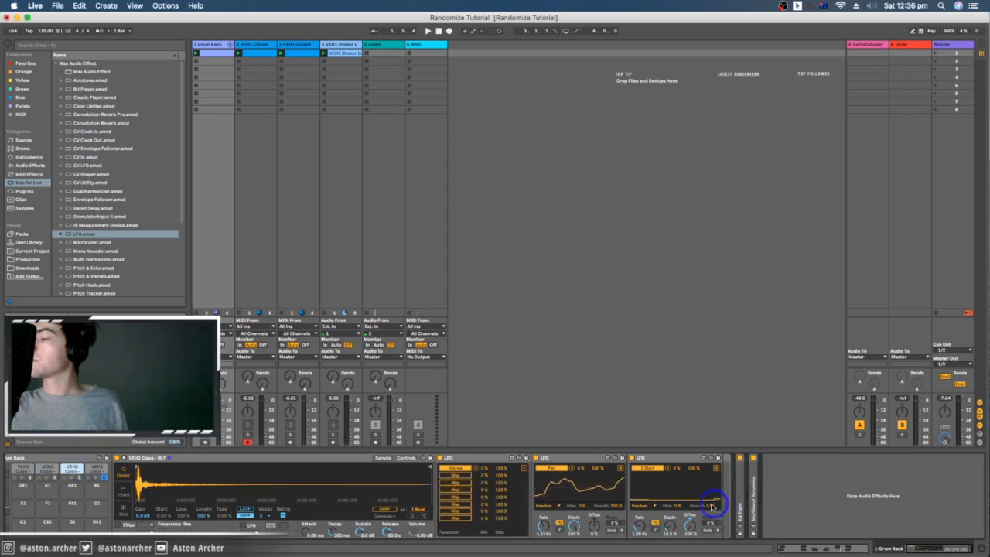
pyautogui.click(45, 470)
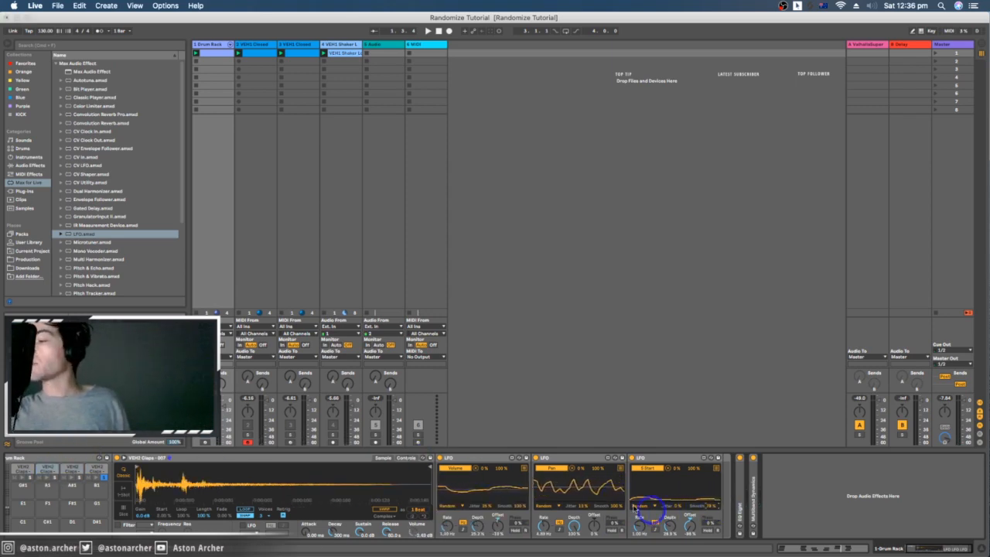
# Unsolo the 018 clap pad, play the layered claps and check the notes in the clap clip.
pyautogui.click(207, 440)
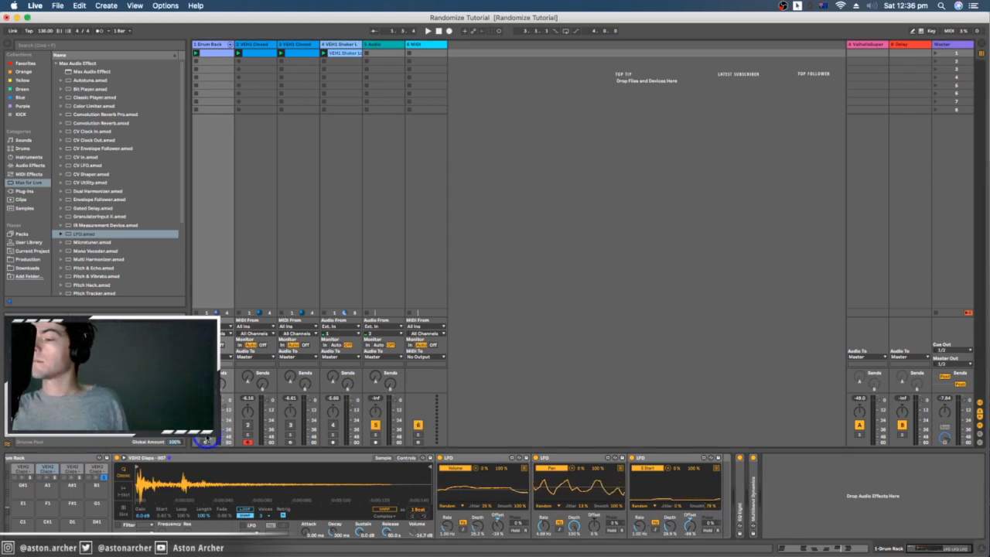
pyautogui.click(104, 477)
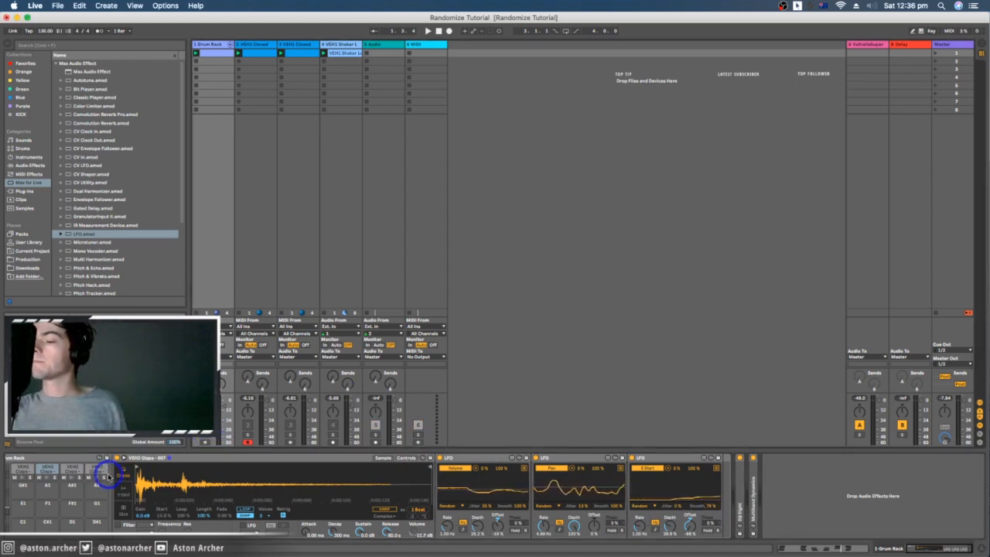
pyautogui.press('space')
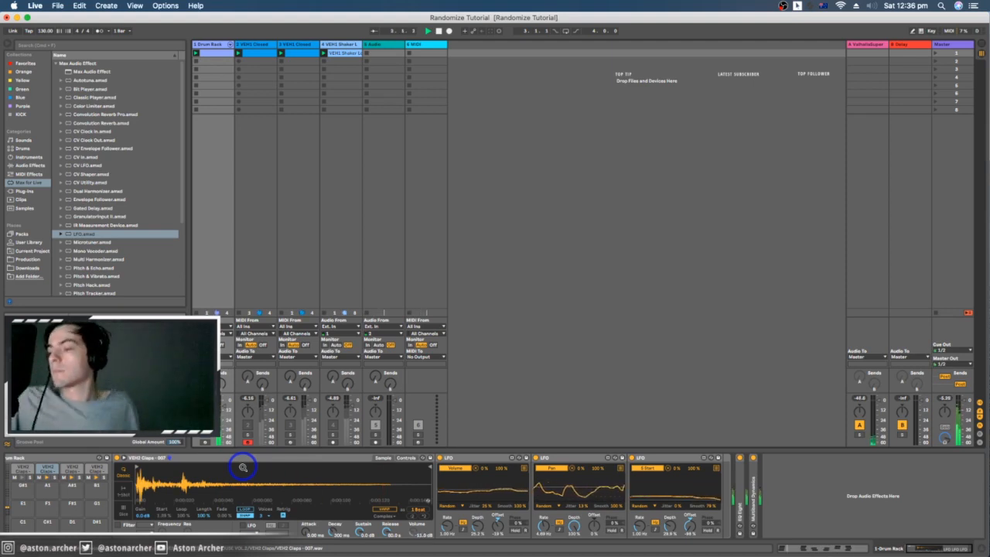
pyautogui.doubleClick(216, 53)
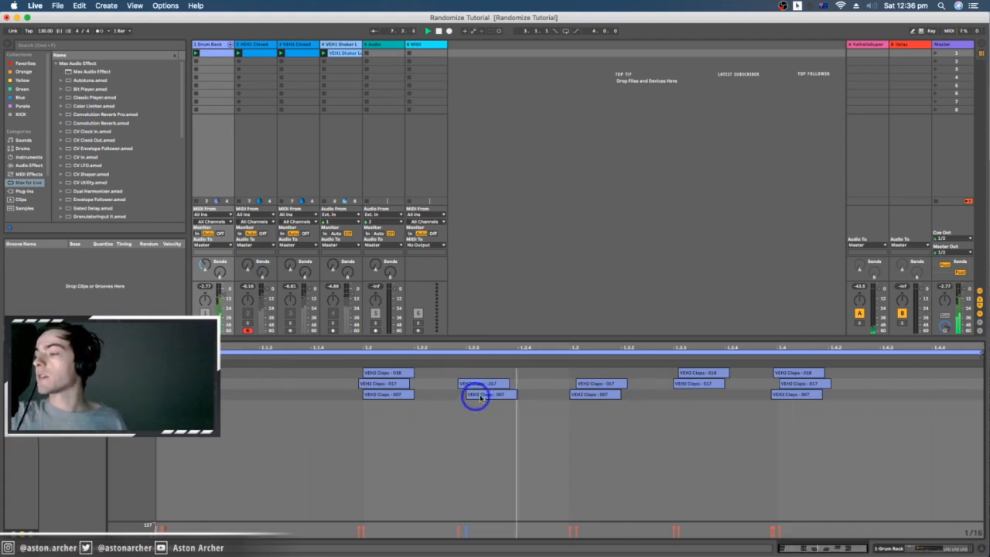
pyautogui.click(887, 547)
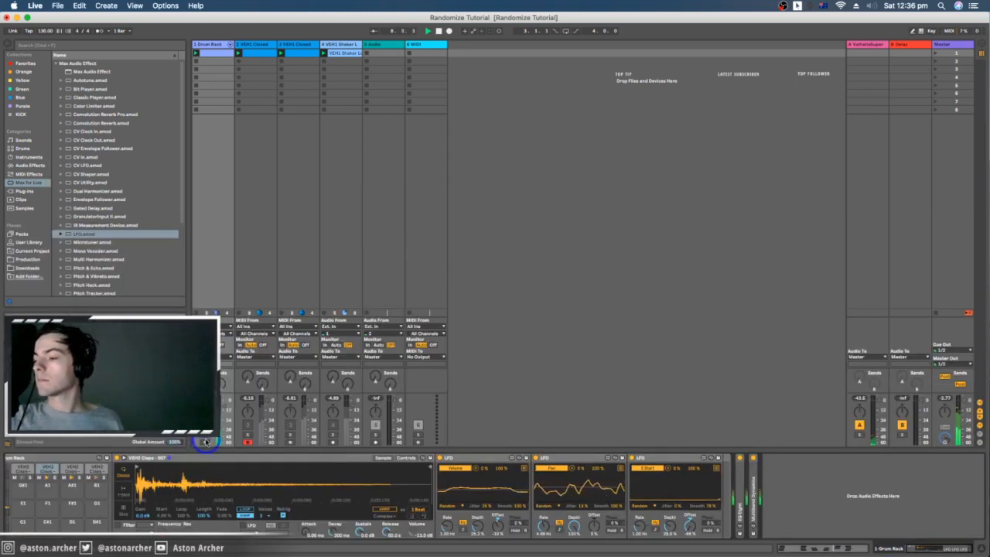
pyautogui.press('space')
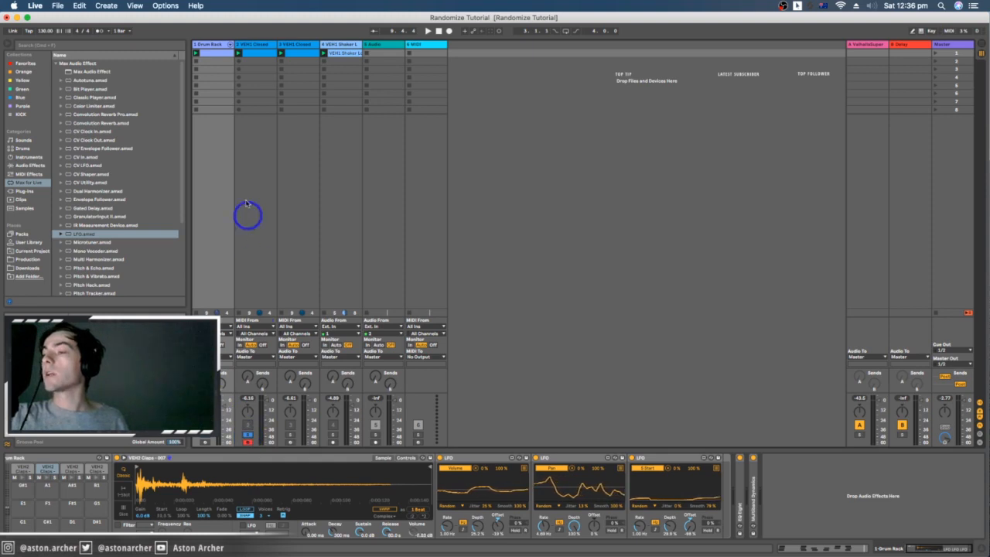
# Inspect the first closed hi-hat track's clip while it plays and return to its sampler.
pyautogui.click(256, 44)
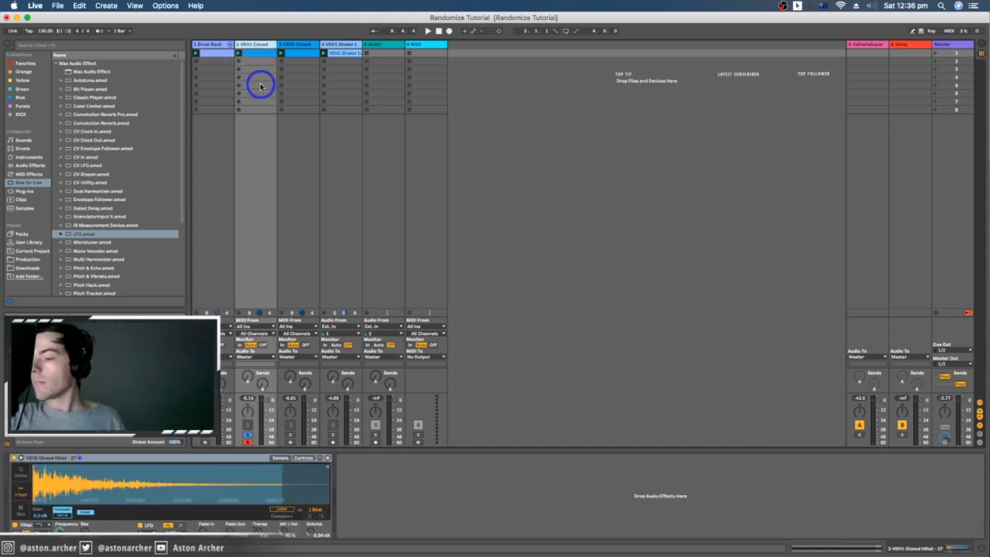
pyautogui.click(259, 52)
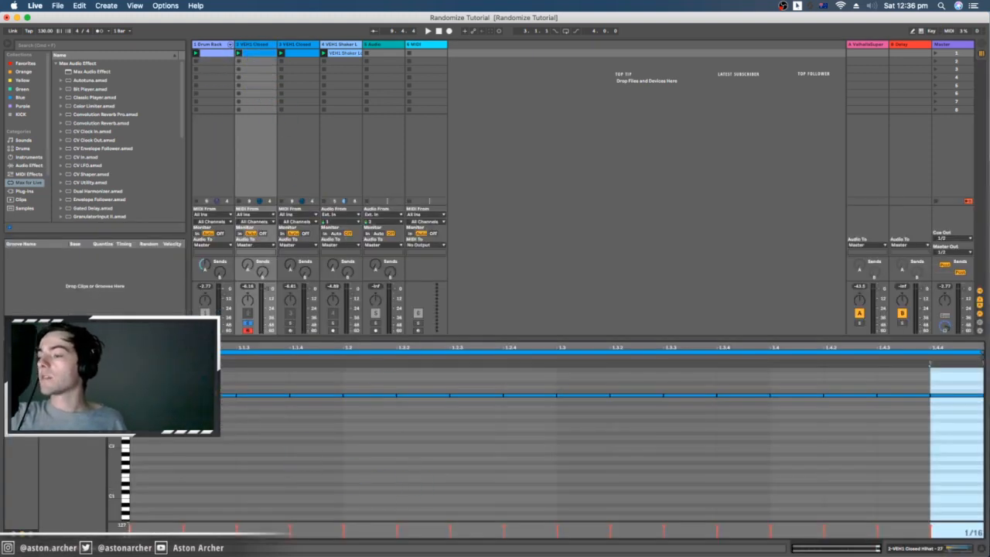
pyautogui.press('space')
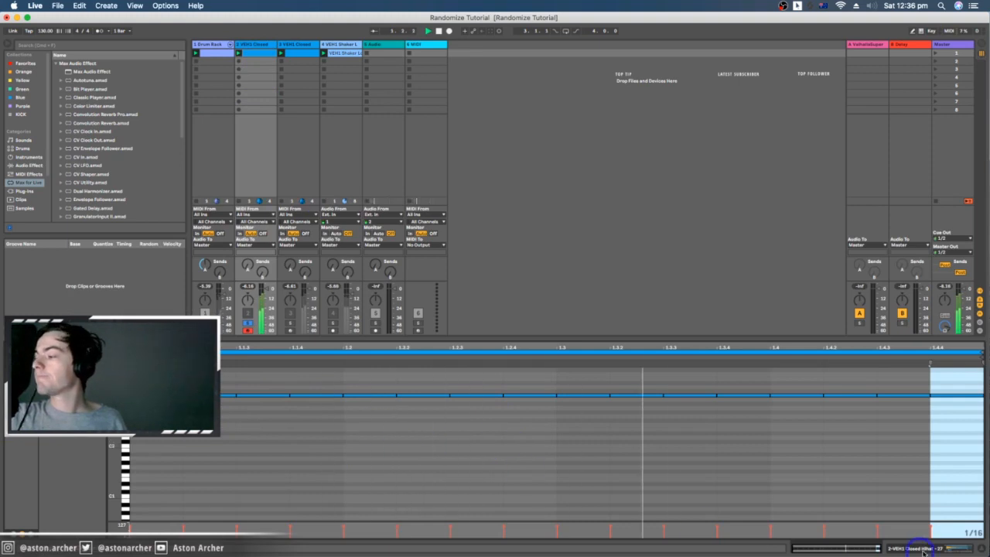
pyautogui.hotkey('shift', 'Tab')
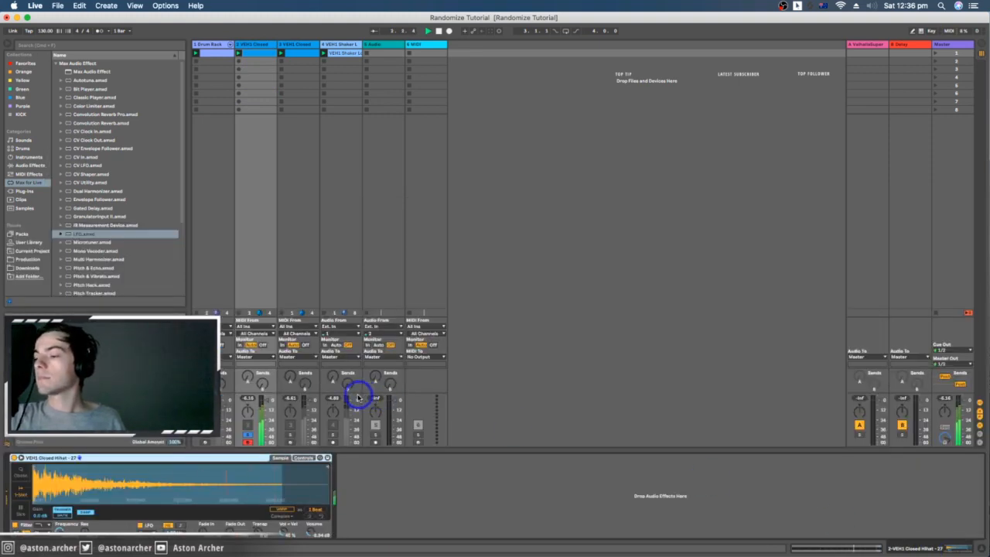
# Add an LFO to the first closed hi-hat track, map it to the sampler's Volume and play the hi-hat.
pyautogui.click(85, 235)
pyautogui.moveTo(85, 235); pyautogui.dragTo(381, 538)
pyautogui.click(307, 531)
pyautogui.press('space')
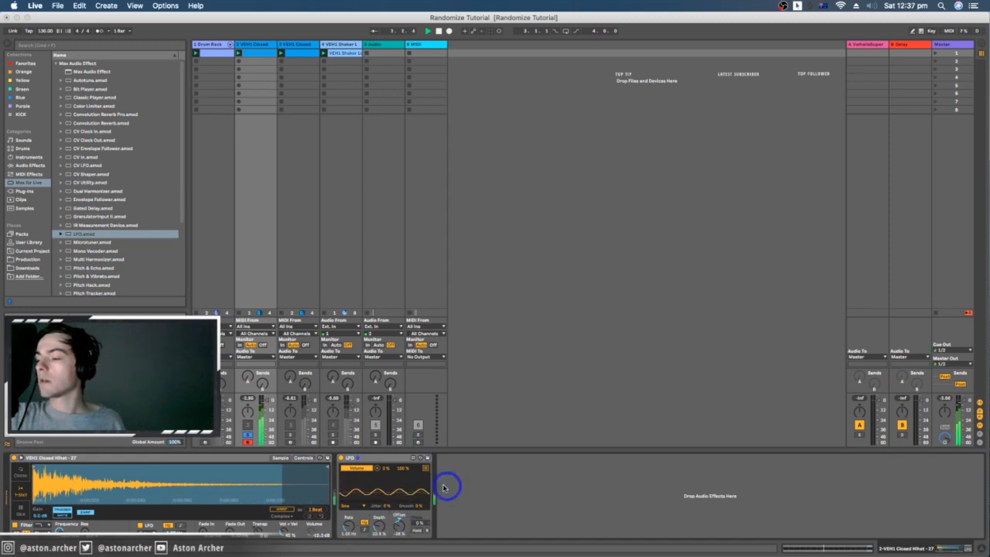
# Try the Random waveform on the hi-hat Volume LFO with 46% jitter and 100% smoothing, and switch it back to Sine.
pyautogui.click(350, 505)
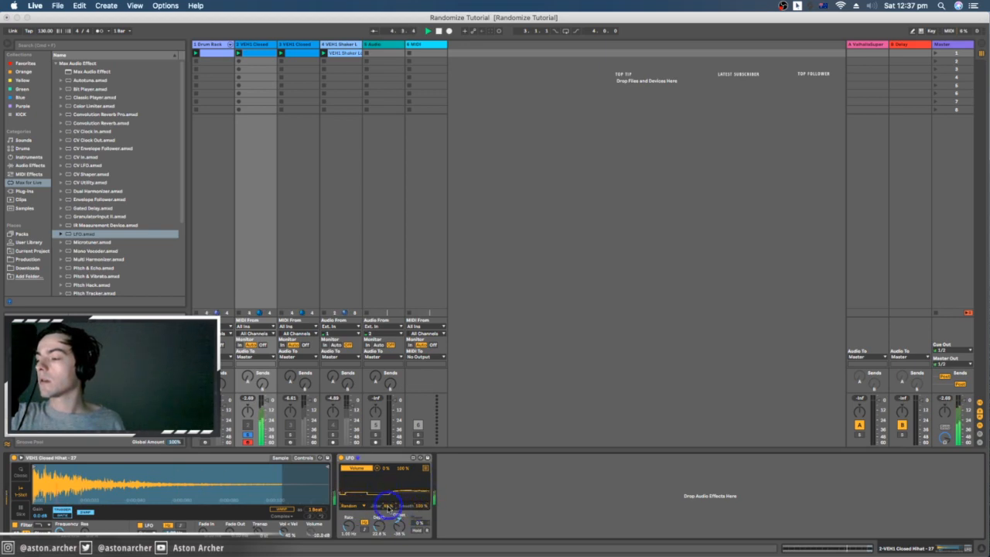
pyautogui.click(350, 506)
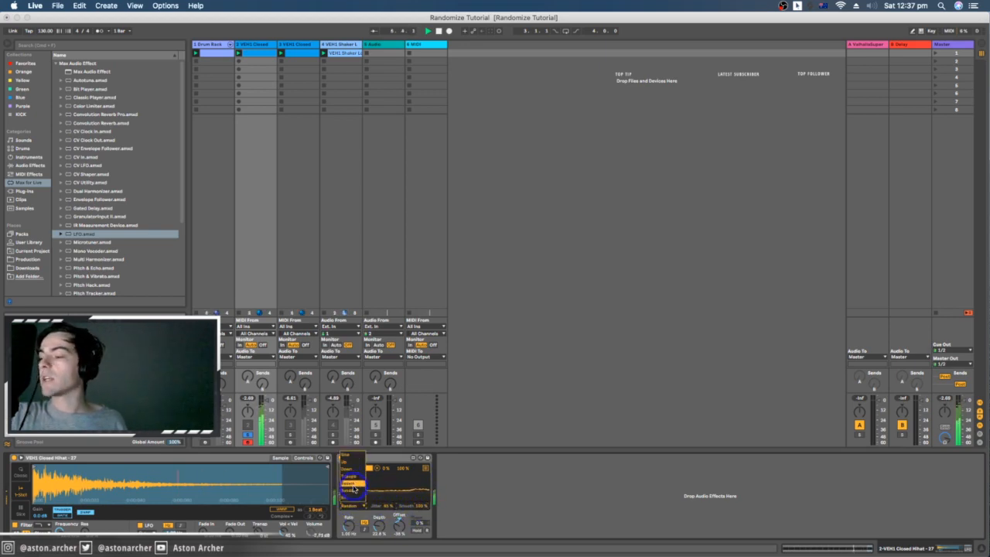
pyautogui.click(352, 495)
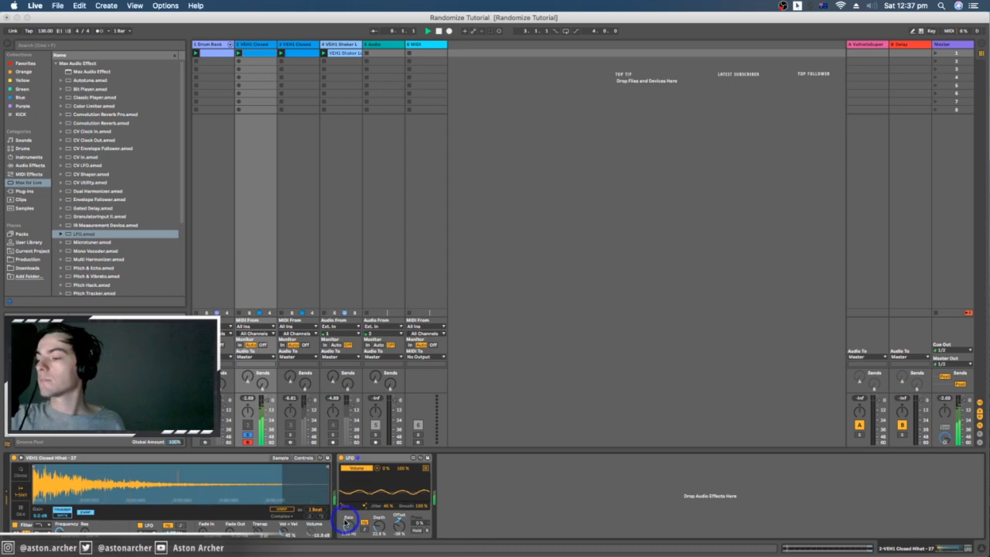
# View the notes and velocities in the closed hi-hat clip, return to the Volume LFO and play the hi-hat.
pyautogui.click(263, 54)
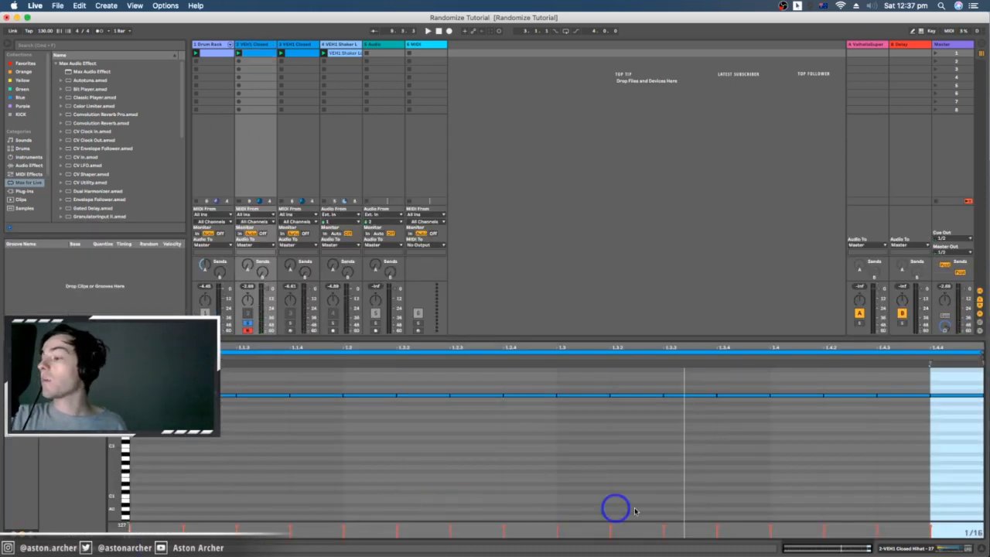
pyautogui.click(934, 547)
pyautogui.press('space')
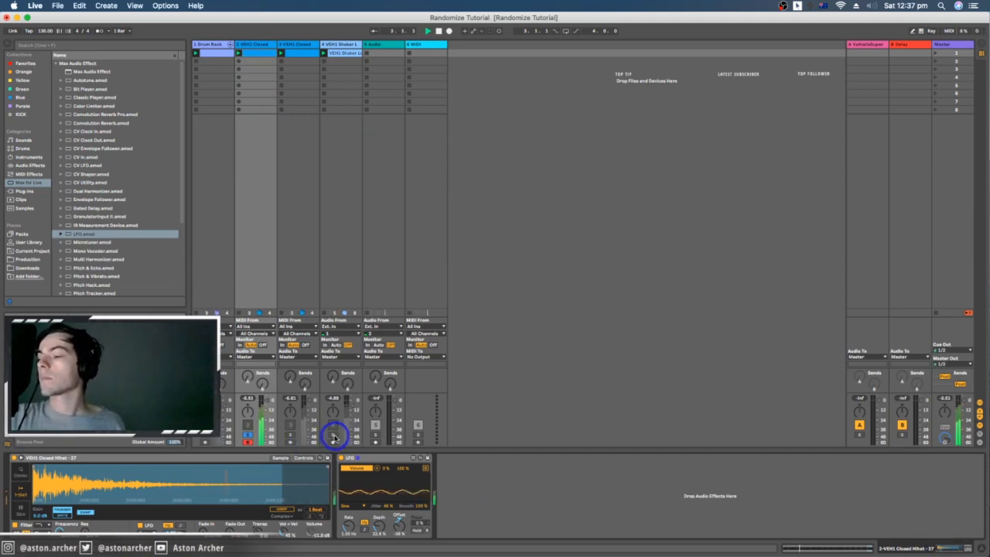
# Solo the second closed hi-hat track, show its devices and reopen the first closed hi-hat's clip for comparison.
pyautogui.click(290, 434)
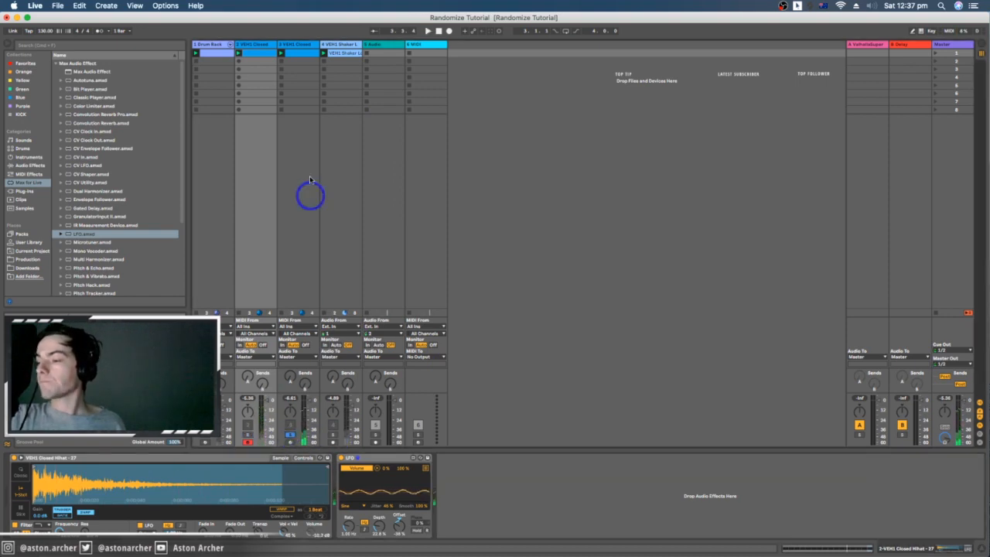
pyautogui.click(294, 46)
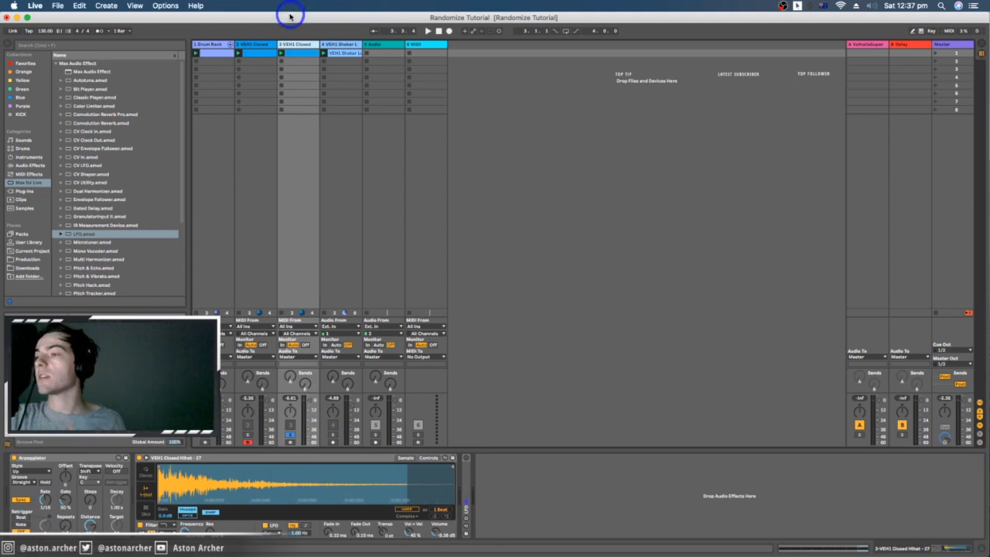
pyautogui.click(264, 44)
pyautogui.doubleClick(267, 78)
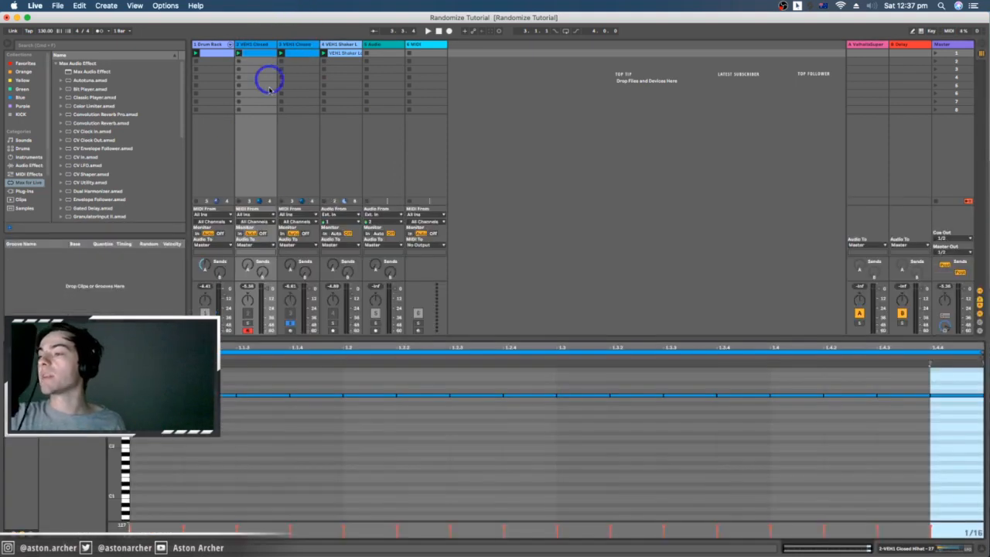
# Play the second closed hi-hat with its Arpeggiator and compare it with the first closed hi-hat's Volume LFO.
pyautogui.click(915, 549)
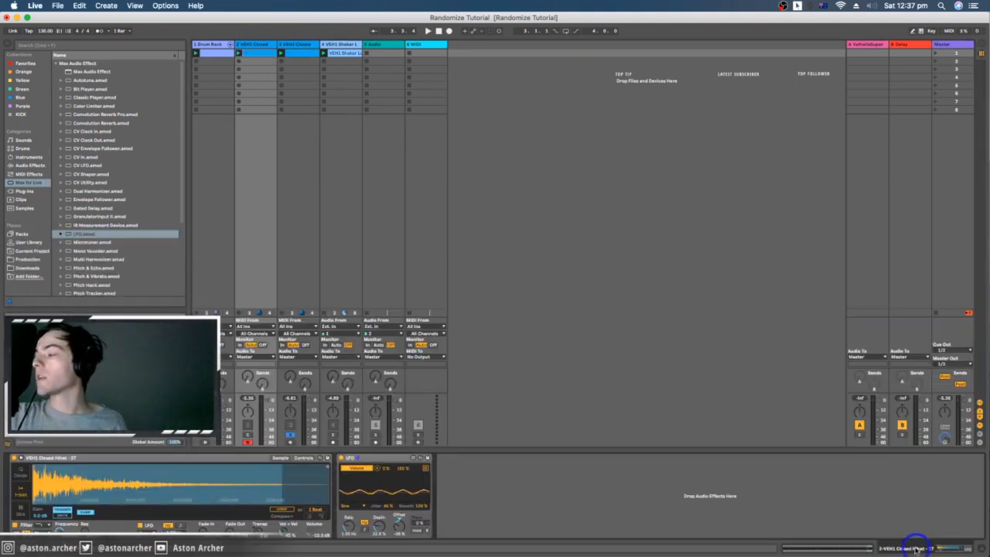
pyautogui.click(300, 45)
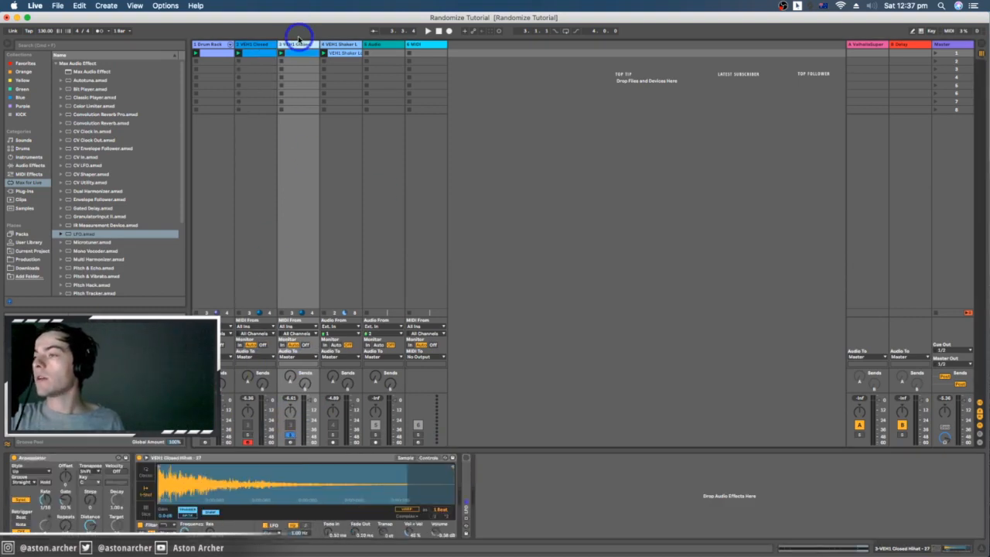
pyautogui.press('space')
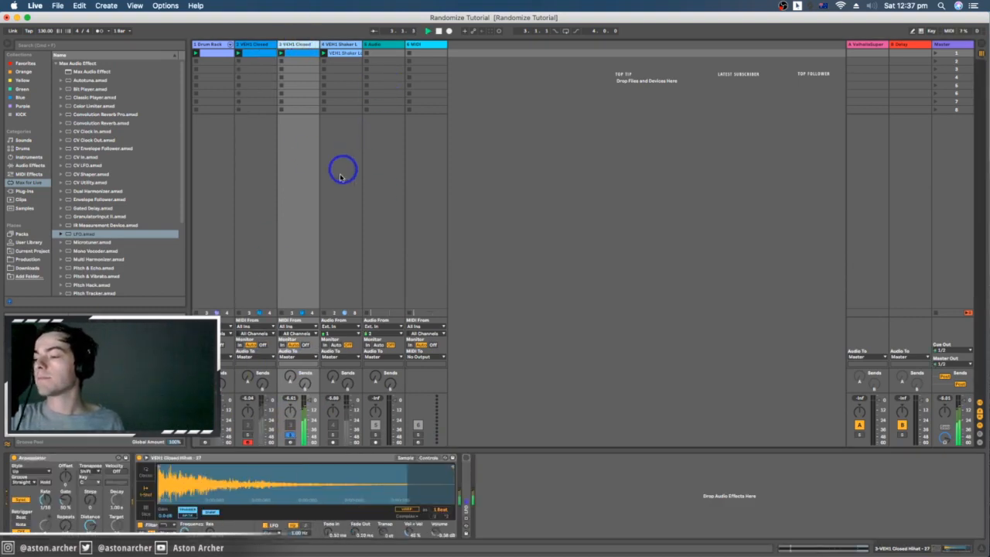
pyautogui.click(46, 501)
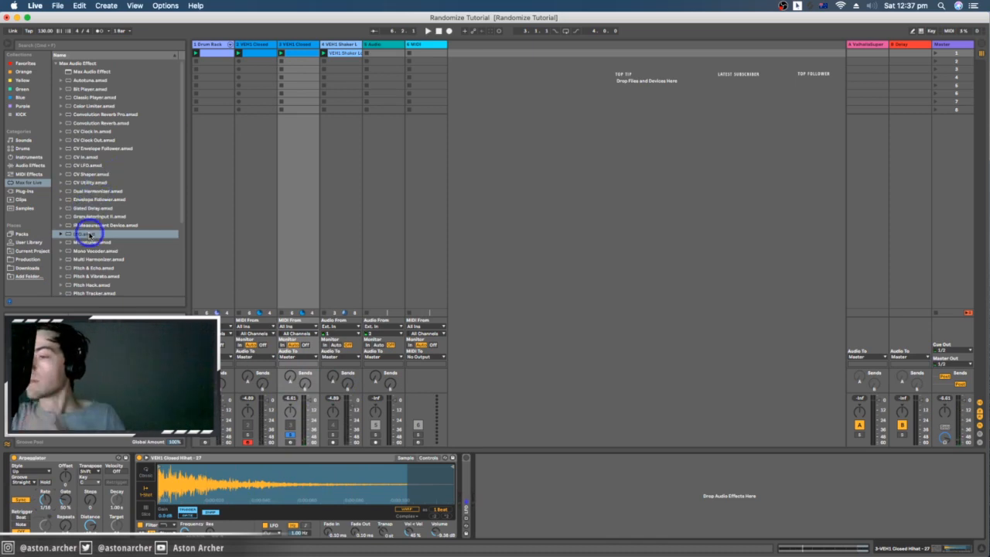
pyautogui.click(256, 45)
pyautogui.click(364, 458)
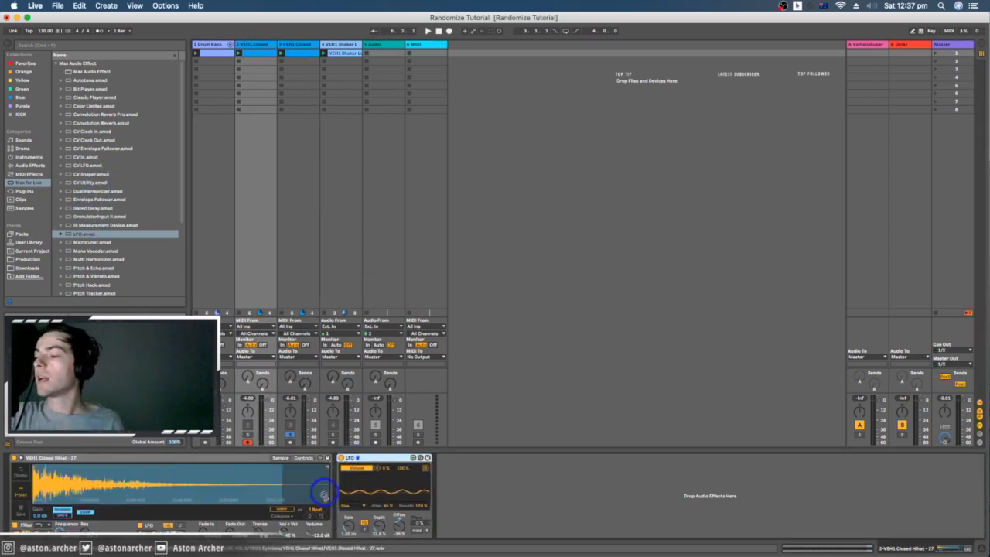
# Add an LFO to the second closed hi-hat track and map it to the Arpeggiator's Synced Rate.
pyautogui.click(295, 54)
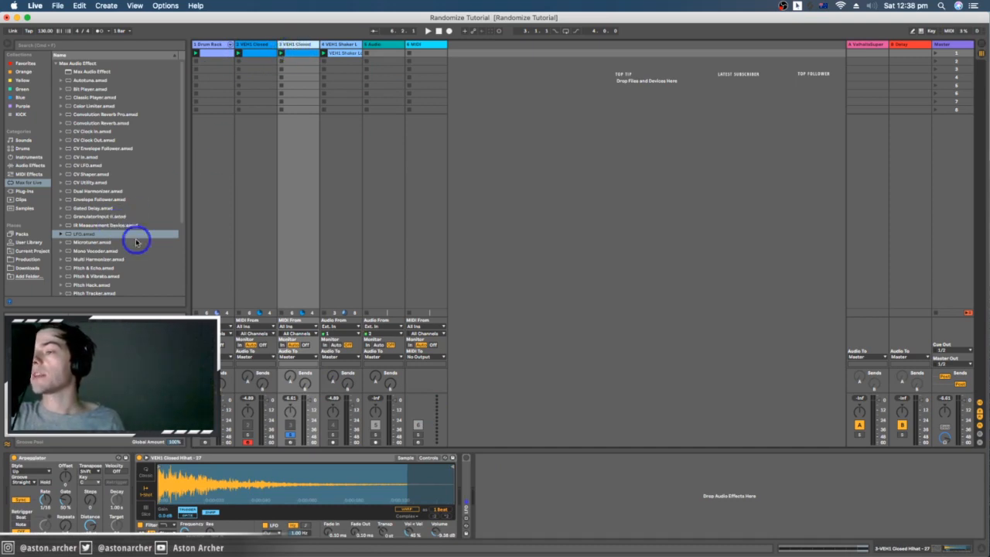
pyautogui.moveTo(83, 234); pyautogui.dragTo(526, 487)
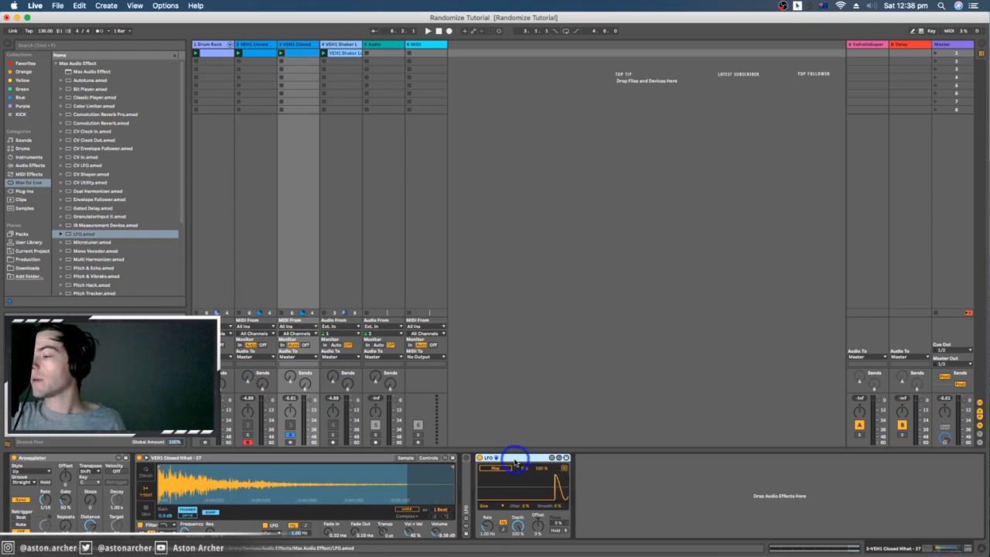
pyautogui.click(496, 467)
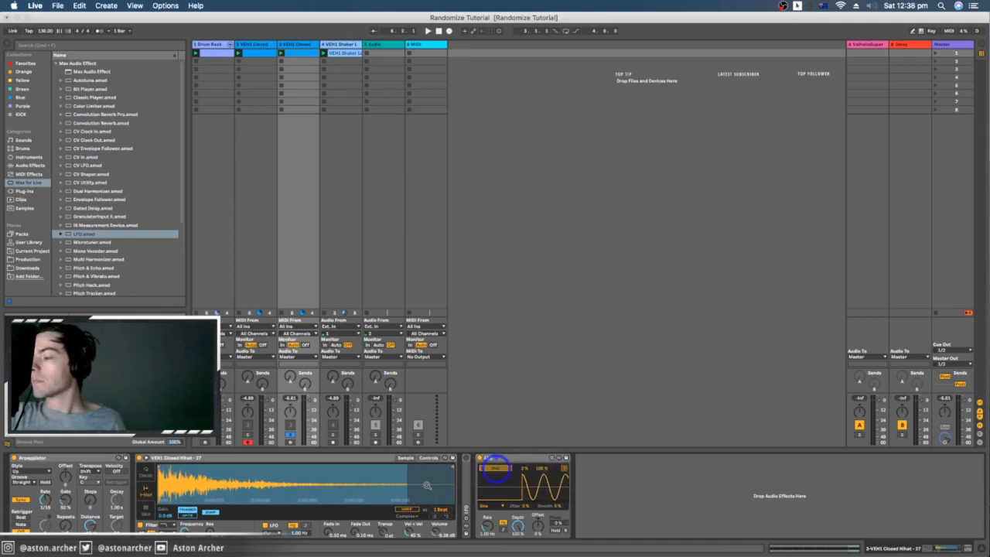
pyautogui.click(46, 501)
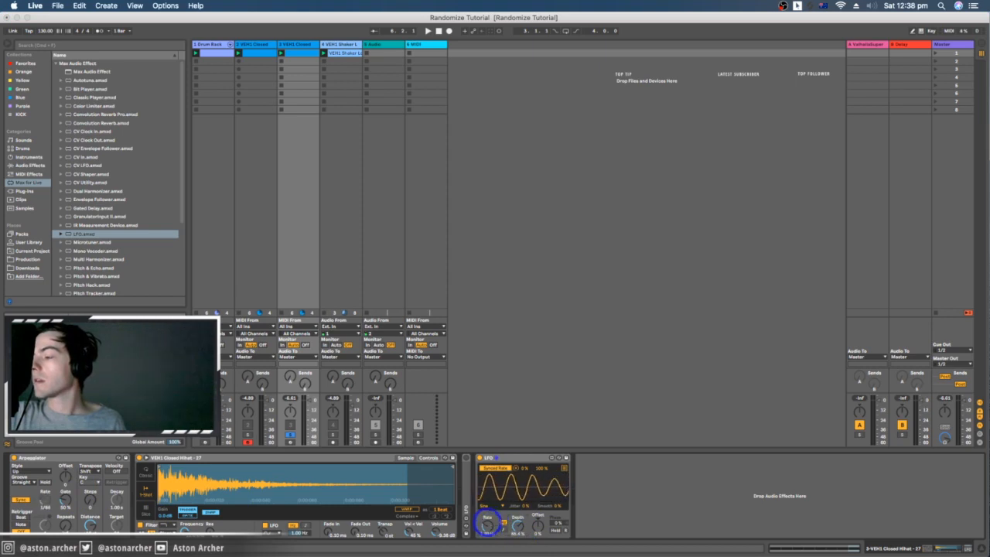
# While playing the second hi-hat, set its Synced Rate LFO to Random with 98% smoothing, adjust the LFO rate and unfold the Volume LFO.
pyautogui.press('space')
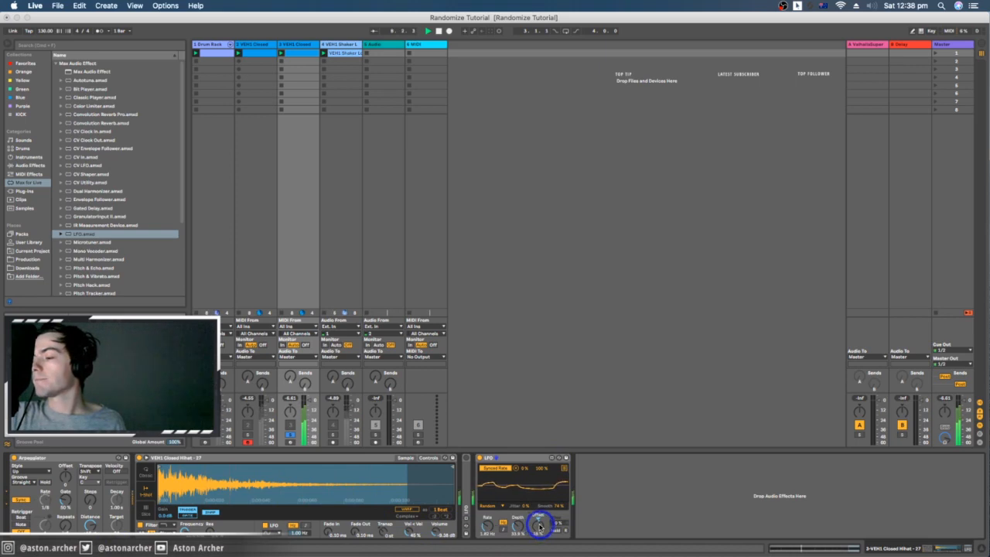
pyautogui.moveTo(465, 478); pyautogui.dragTo(466, 477)
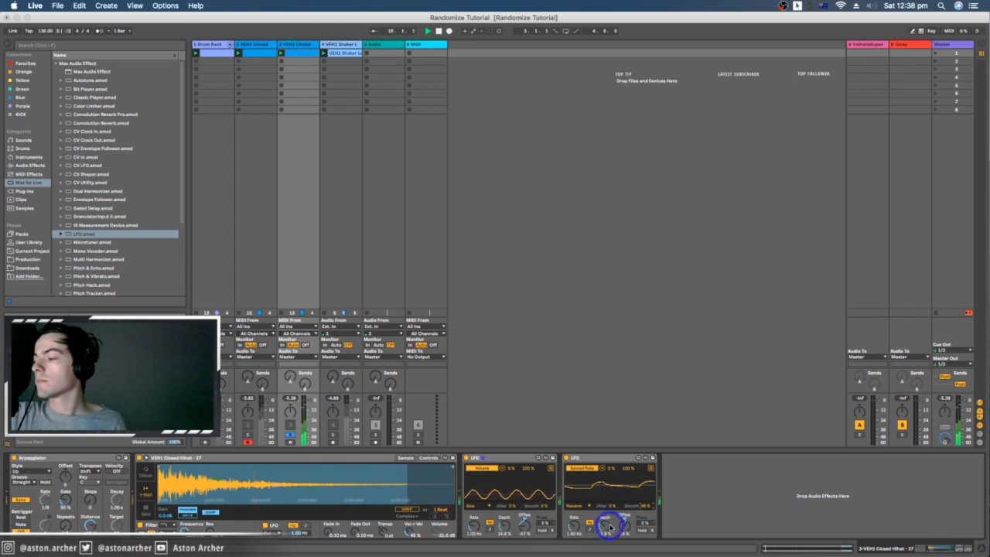
pyautogui.moveTo(577, 524); pyautogui.dragTo(570, 525)
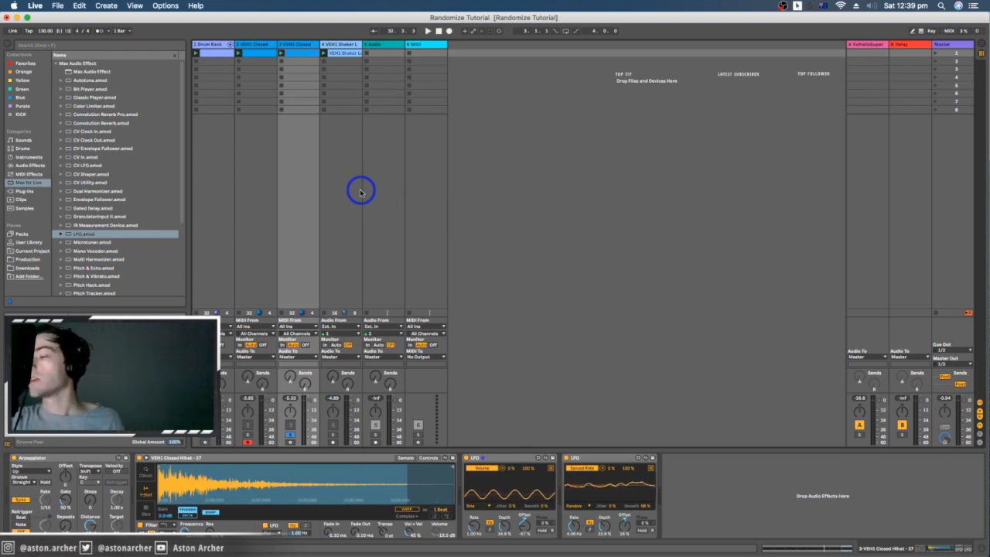
# Solo the shaker loop track, play it with Gate and LFO off, and revisit the Drum Rack and first hi-hat tracks.
pyautogui.click(344, 46)
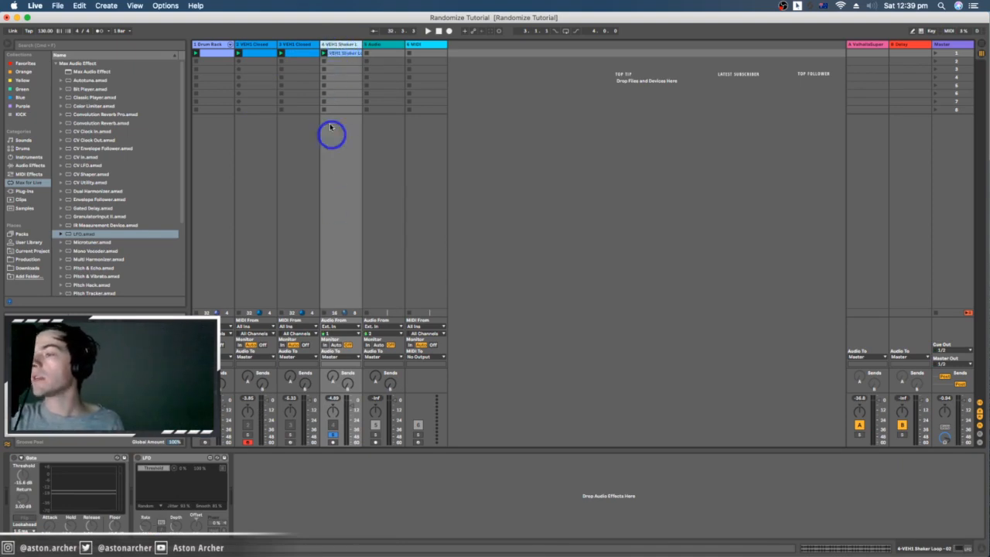
pyautogui.click(326, 53)
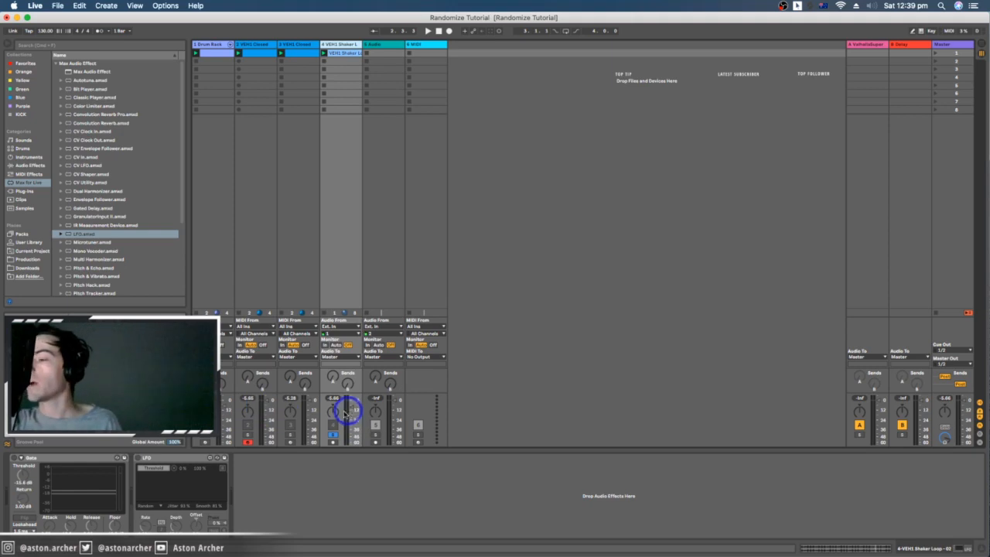
pyautogui.click(52, 458)
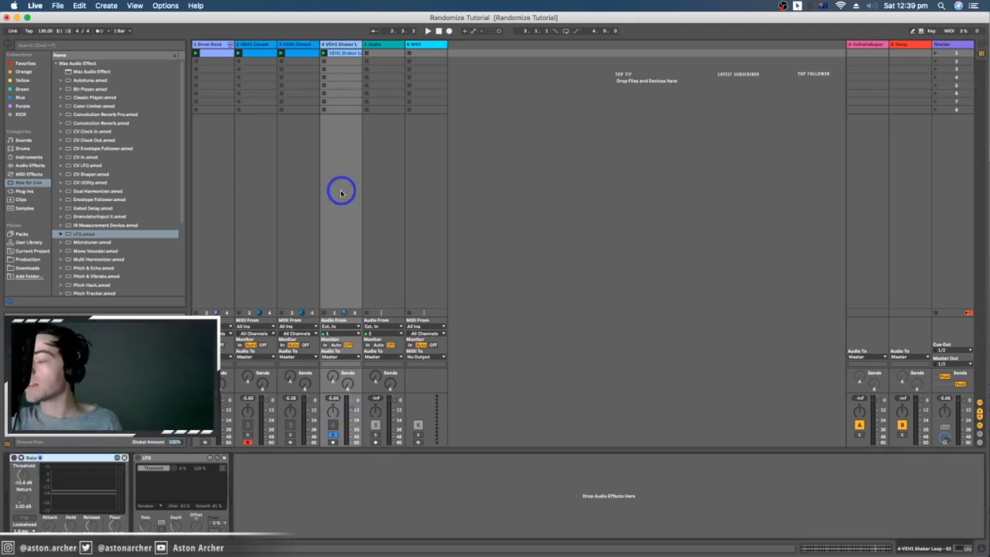
pyautogui.click(217, 51)
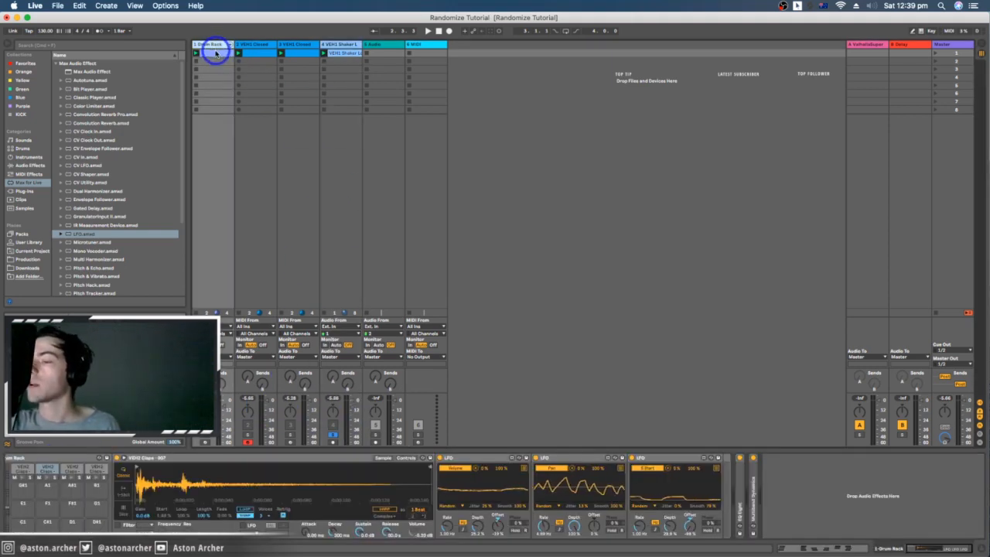
pyautogui.click(260, 47)
# Turn on the Gate and its Threshold LFO on the shaker loop track.
pyautogui.click(342, 49)
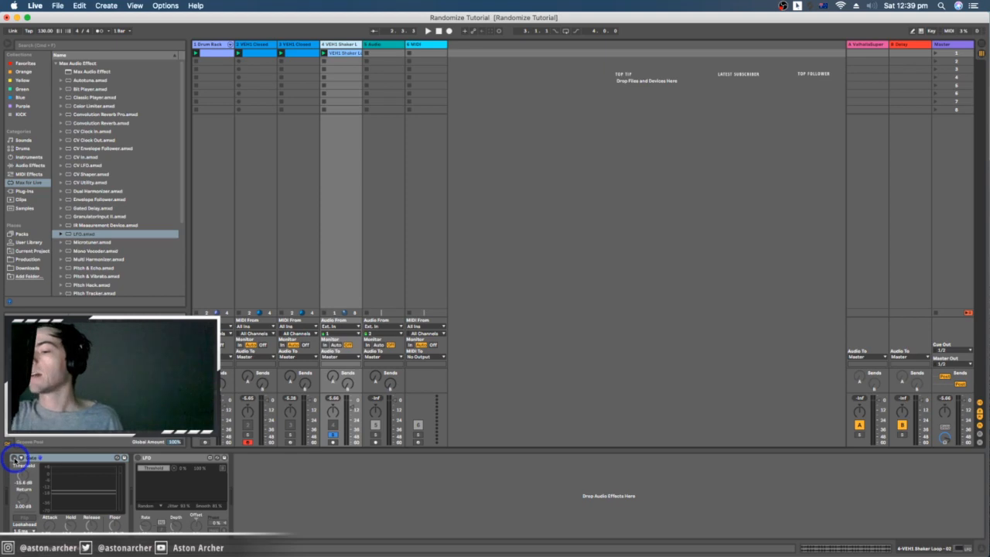
pyautogui.click(138, 457)
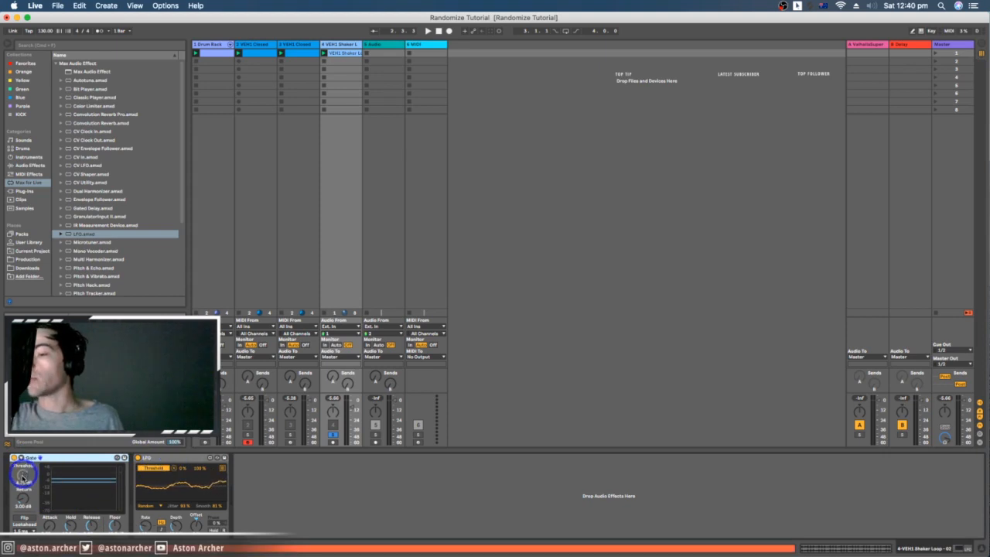
pyautogui.click(24, 478)
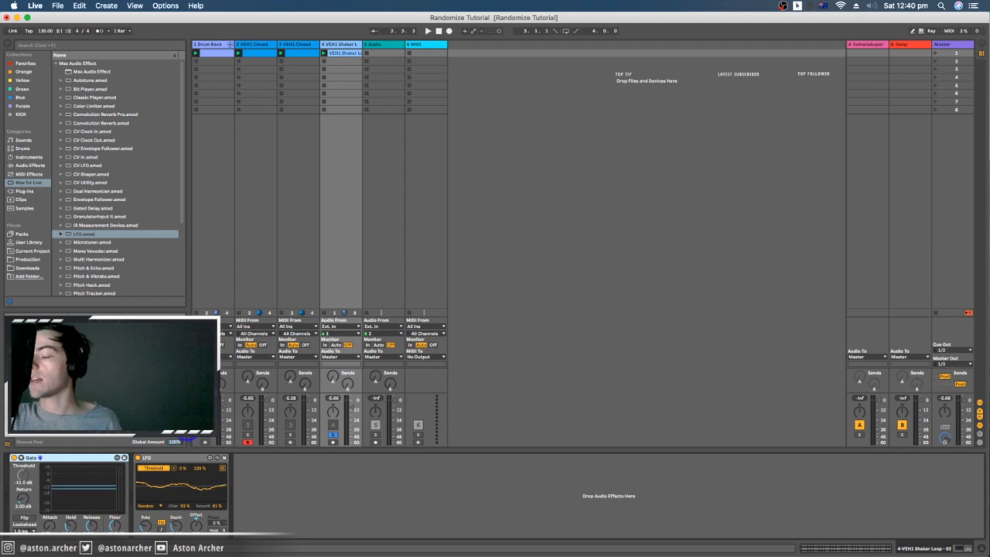
# Play the shaker loop and examine the Threshold LFO's jitter, waveform, depth and rate against the Gate display.
pyautogui.press('space')
pyautogui.click(186, 499)
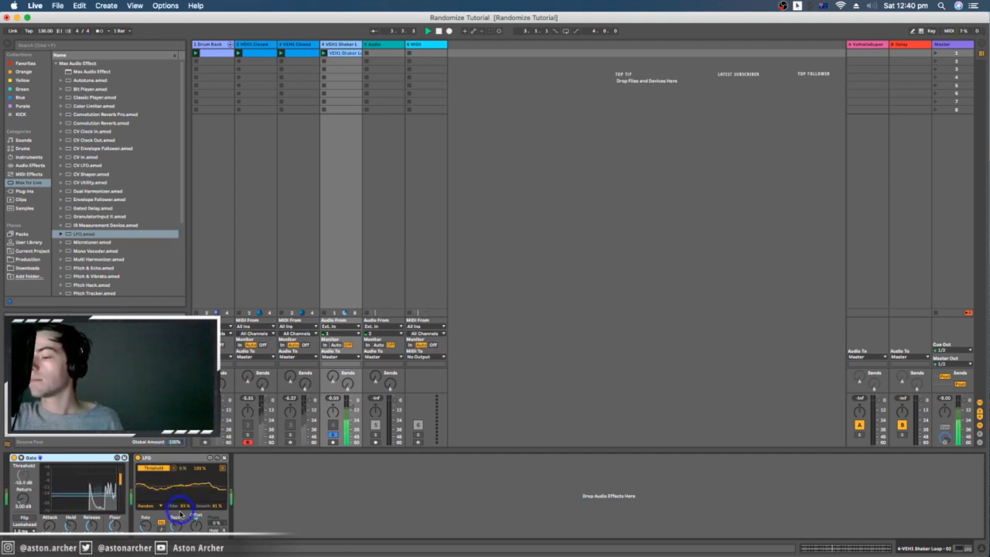
pyautogui.click(149, 508)
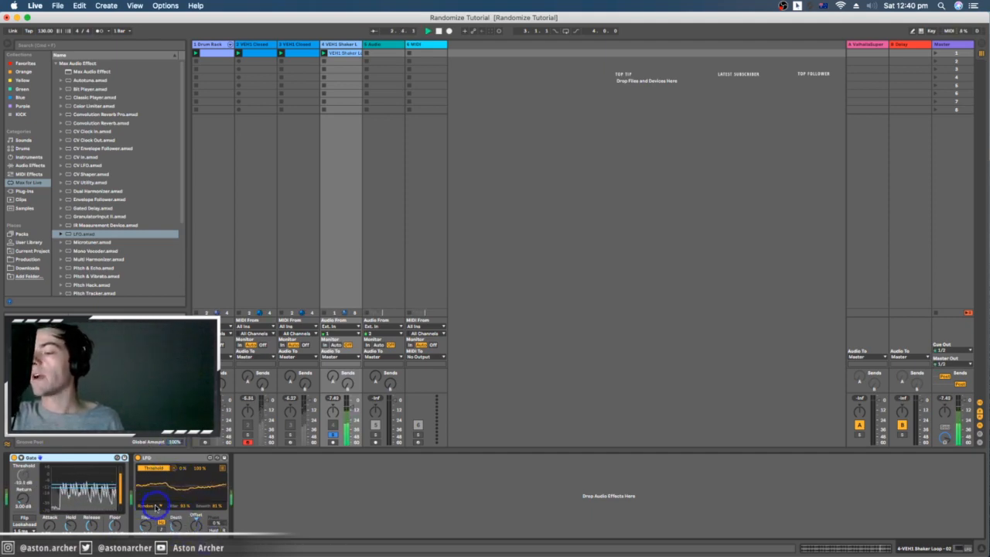
pyautogui.click(186, 524)
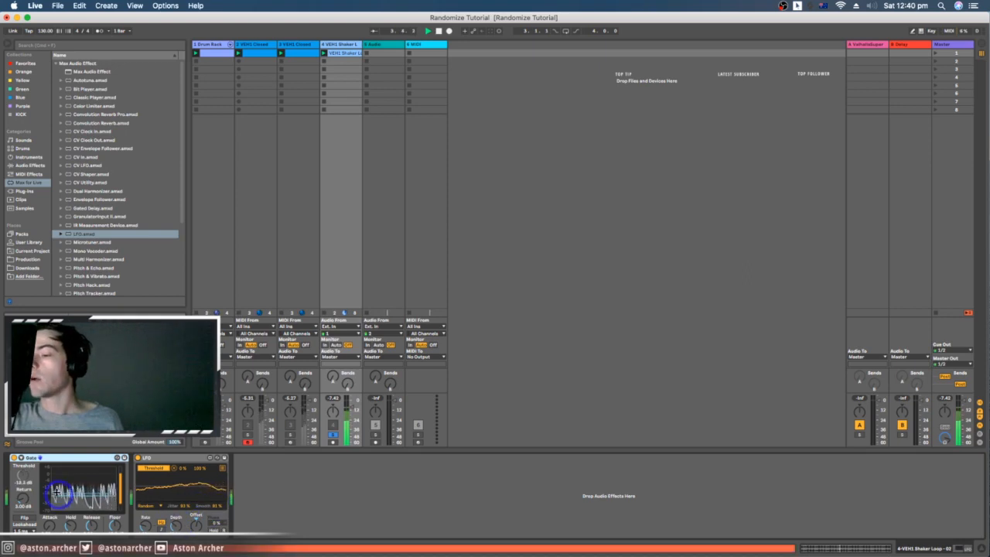
pyautogui.click(151, 525)
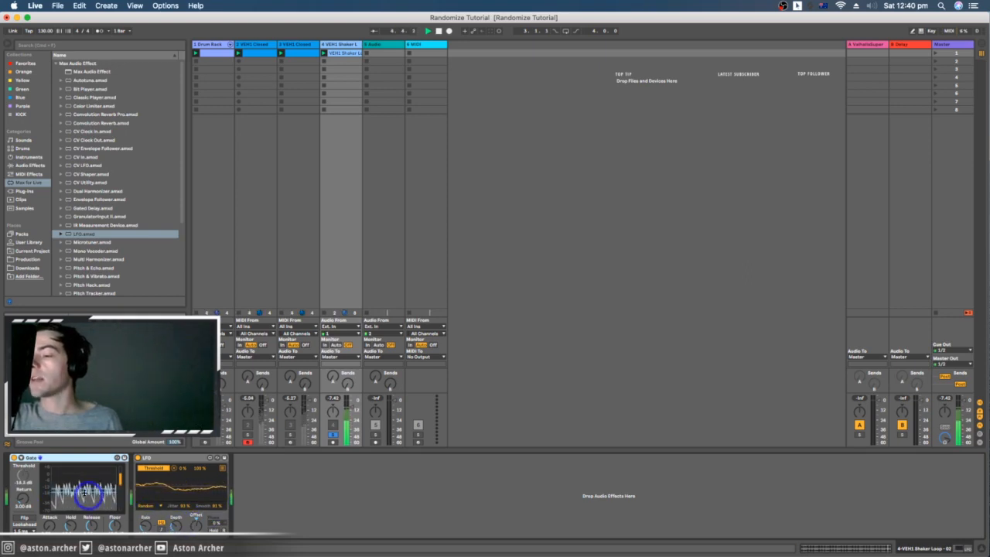
# Adjust the Gate's Release while listening to the shaker loop with the randomized threshold.
pyautogui.click(92, 512)
pyautogui.click(90, 525)
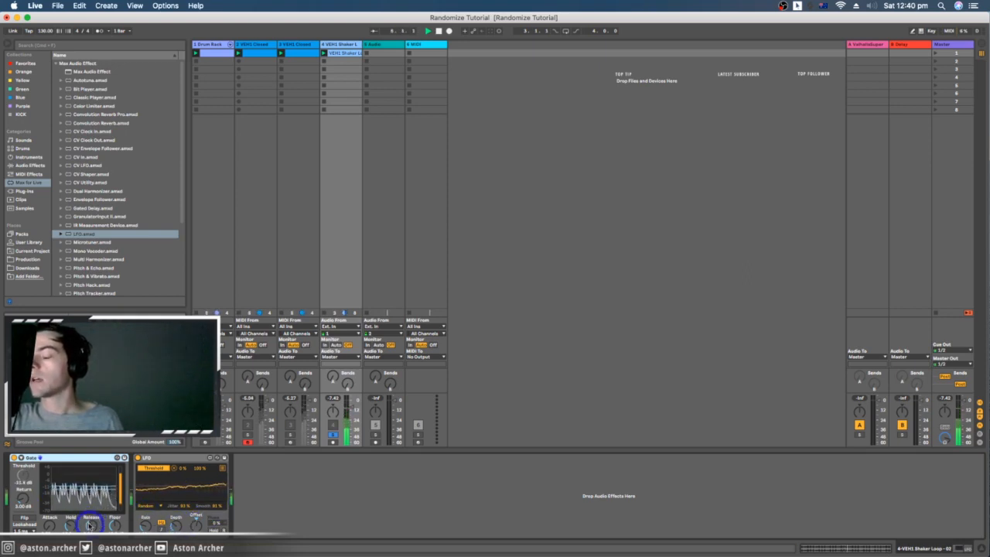
pyautogui.click(93, 525)
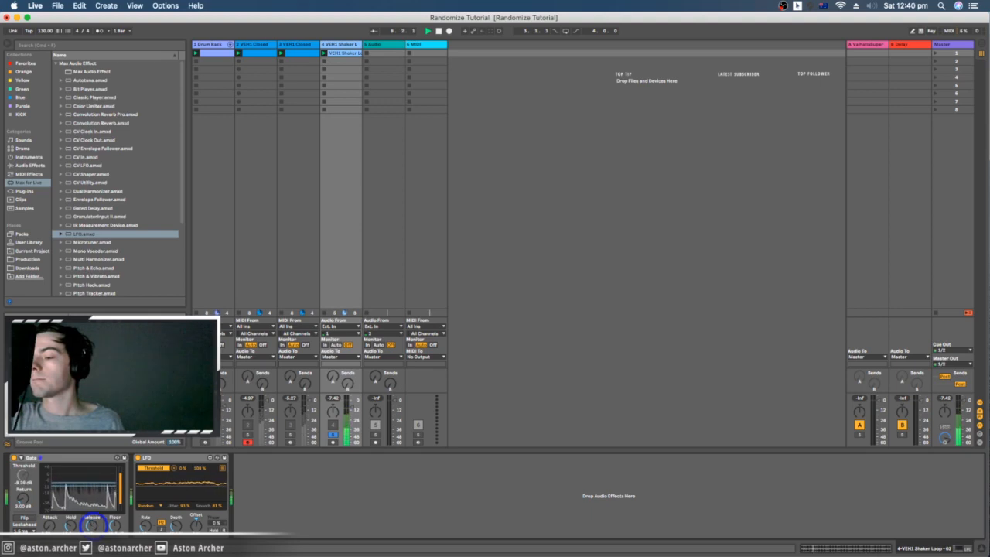
pyautogui.moveTo(173, 533); pyautogui.dragTo(179, 538)
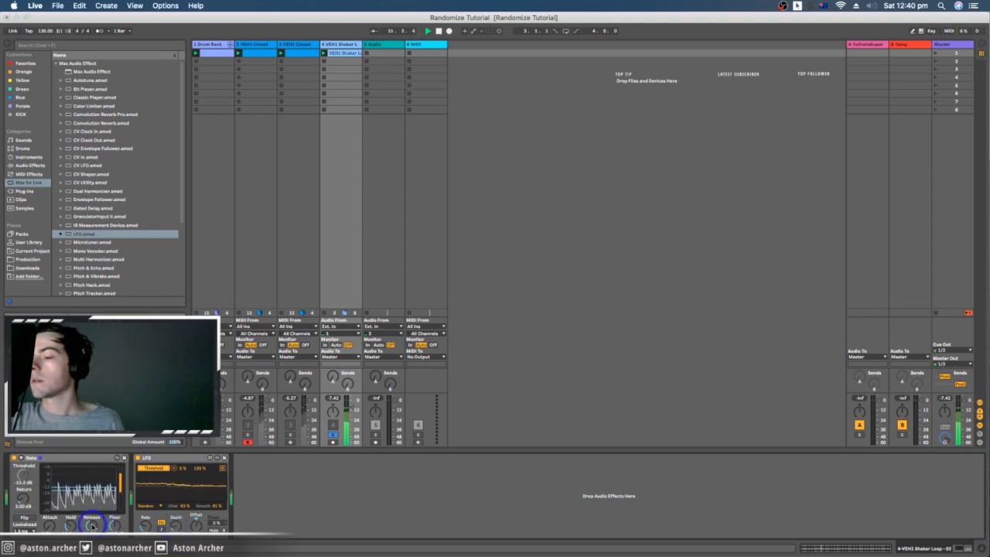
pyautogui.moveTo(92, 525); pyautogui.dragTo(92, 523)
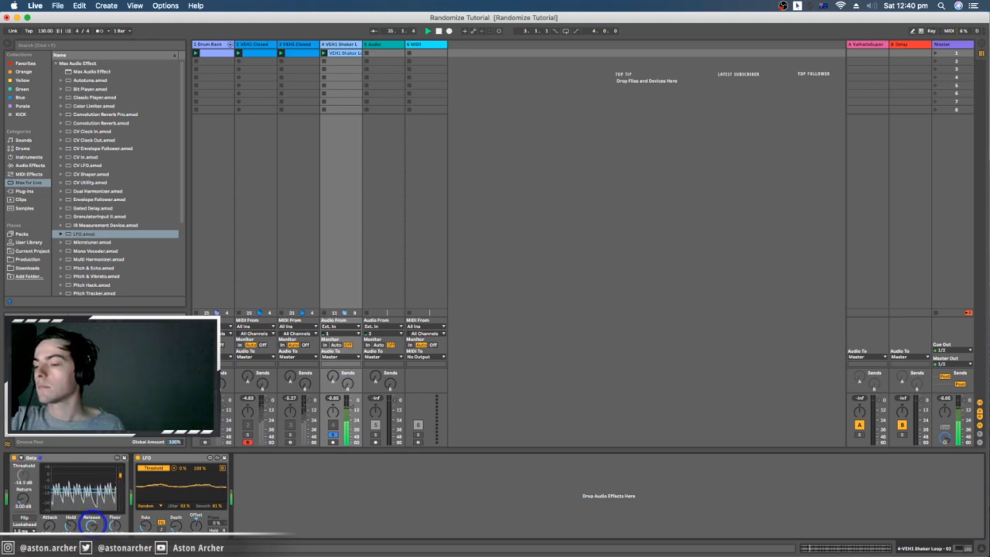
# Stop playback and view the Threshold LFO's additional mapping slots.
pyautogui.press('space')
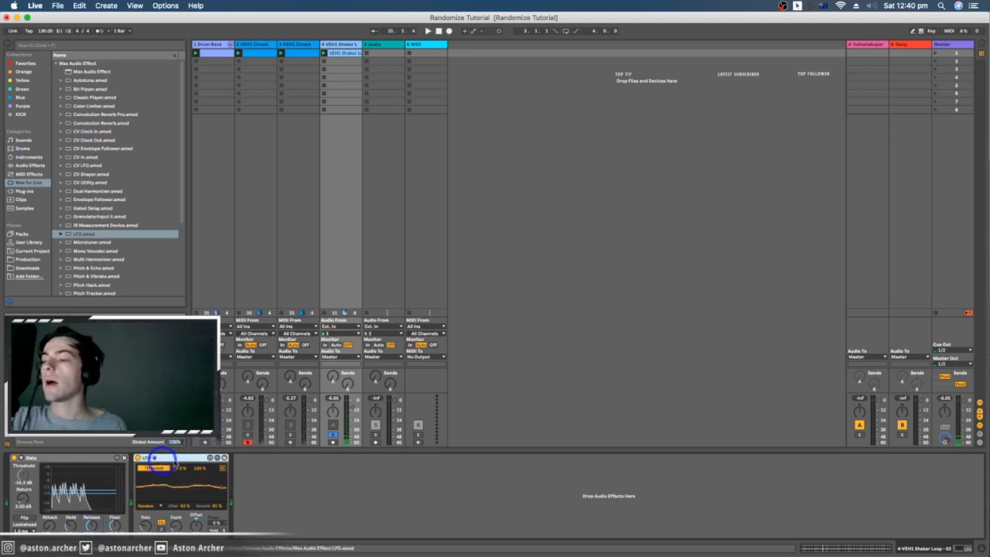
pyautogui.click(221, 467)
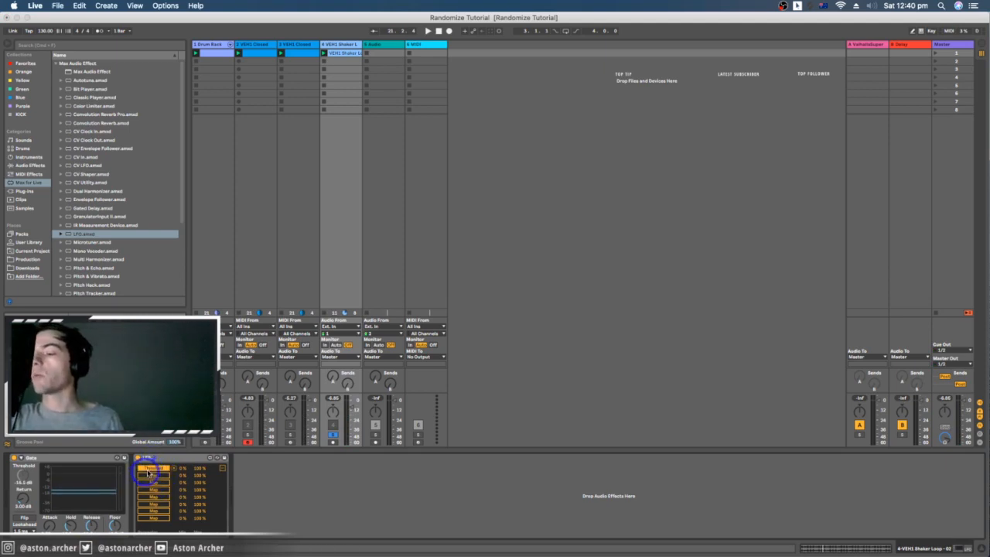
pyautogui.click(221, 467)
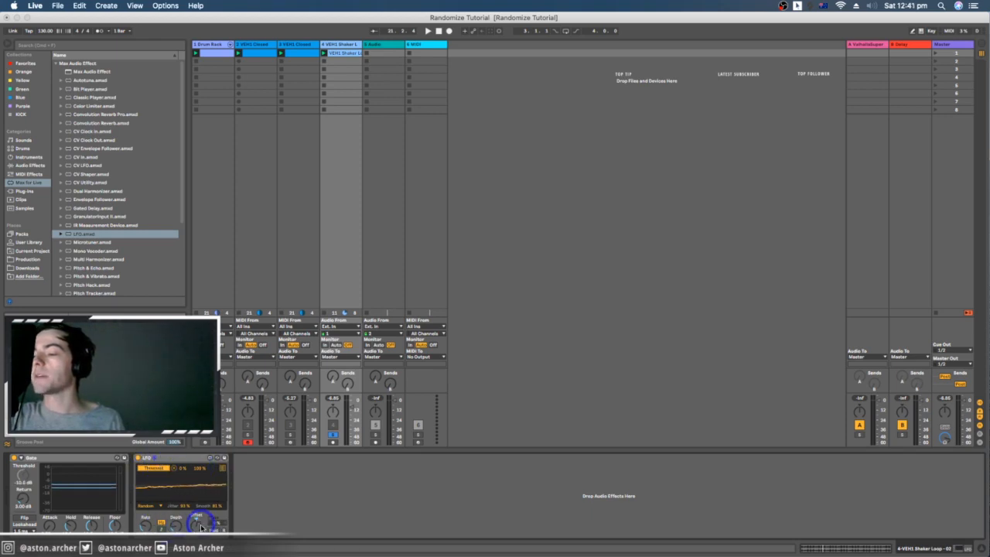
# Add a second LFO to the shaker loop track and map it to the Gate's Release.
pyautogui.moveTo(93, 232); pyautogui.dragTo(307, 473)
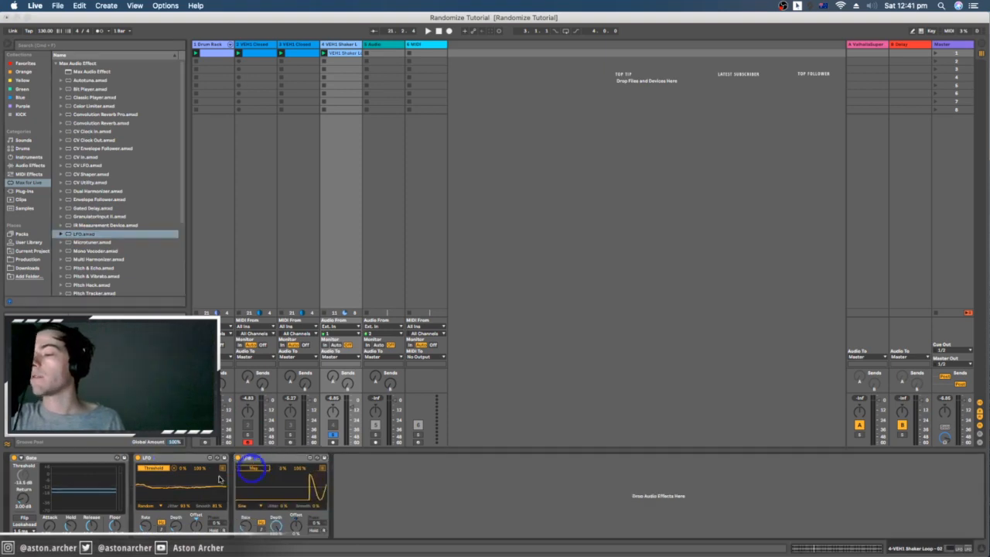
pyautogui.click(258, 467)
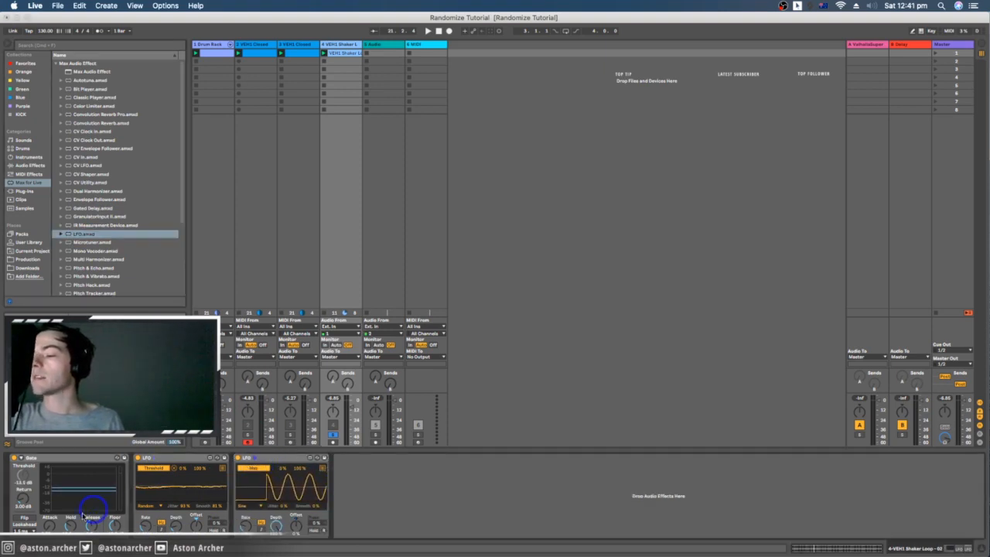
pyautogui.click(92, 525)
# While the shaker plays, set the Release LFO to Random with 100% smoothing, adjust its depth and offset, and stop playback.
pyautogui.moveTo(279, 543); pyautogui.dragTo(294, 520)
pyautogui.press('space')
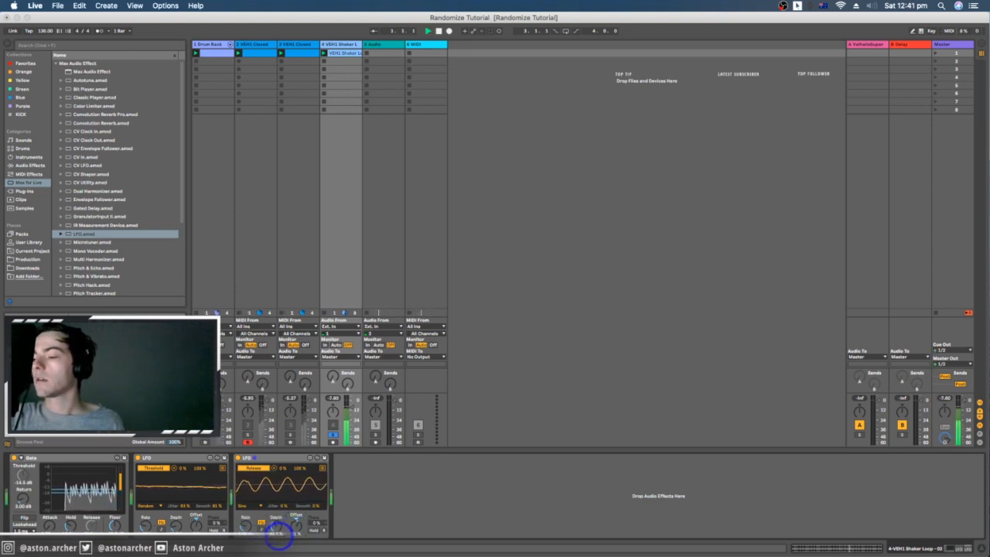
pyautogui.click(249, 506)
pyautogui.click(253, 497)
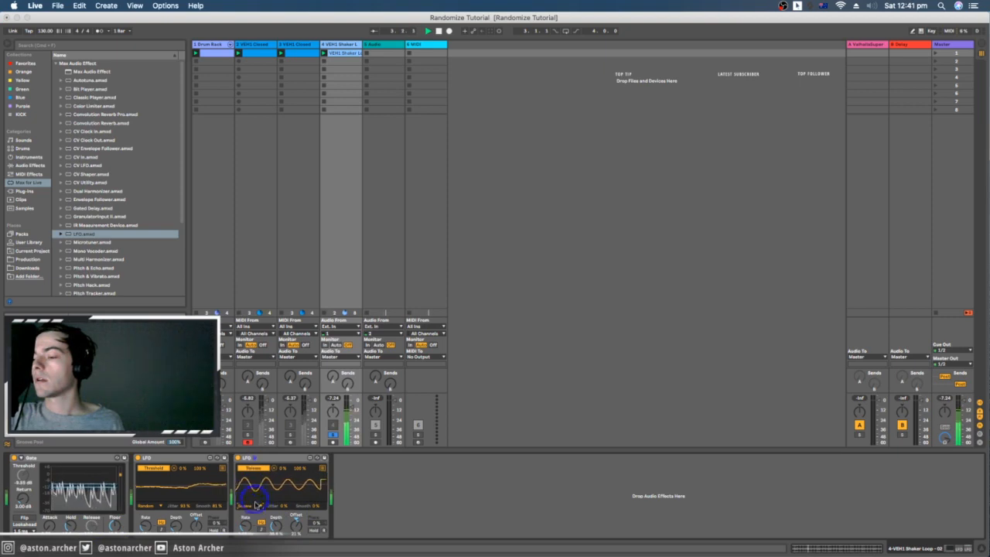
pyautogui.click(249, 494)
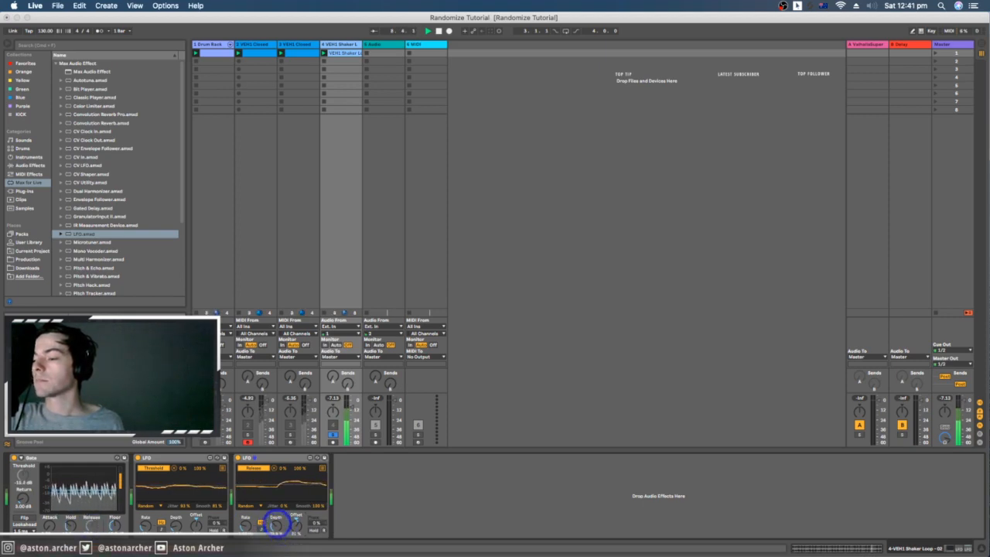
pyautogui.moveTo(276, 525); pyautogui.dragTo(296, 519)
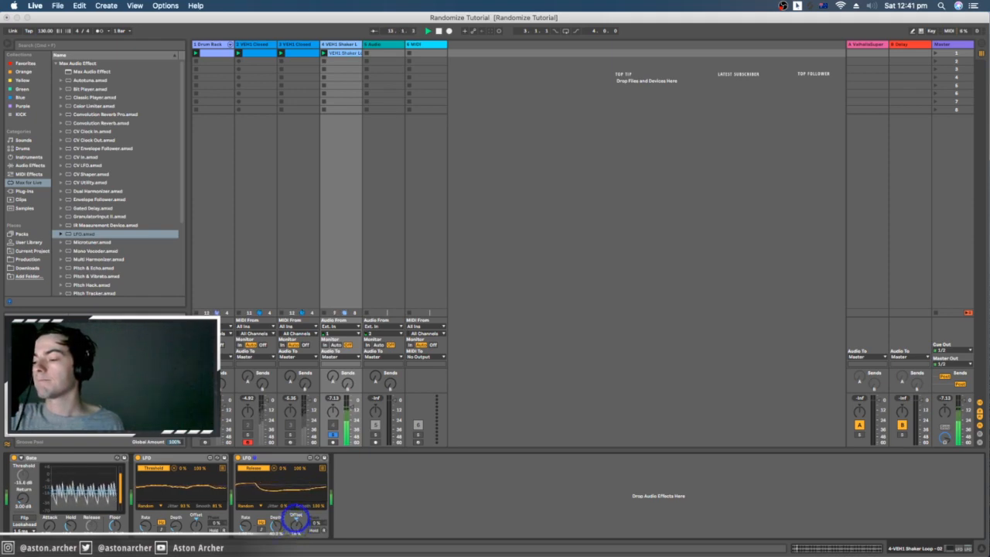
pyautogui.click(92, 524)
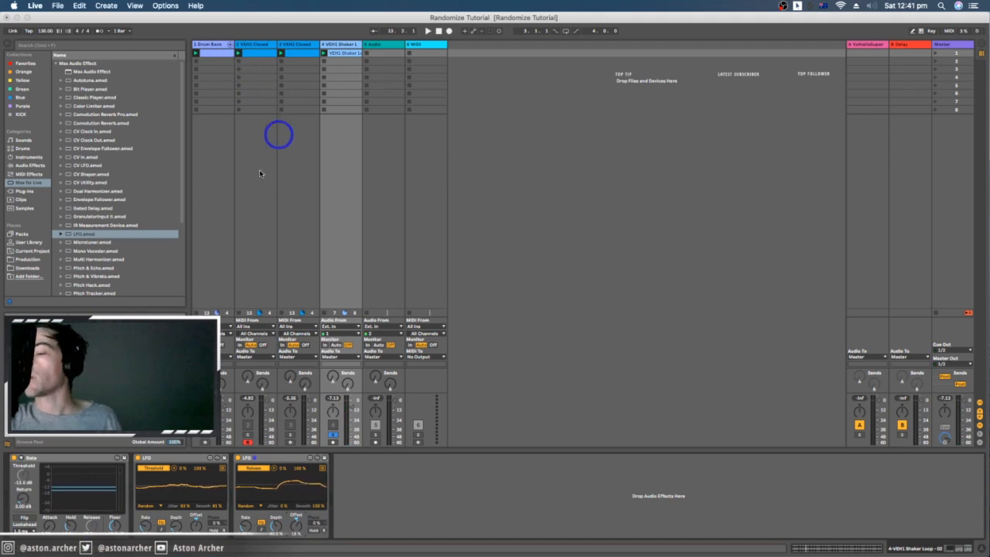
pyautogui.click(61, 469)
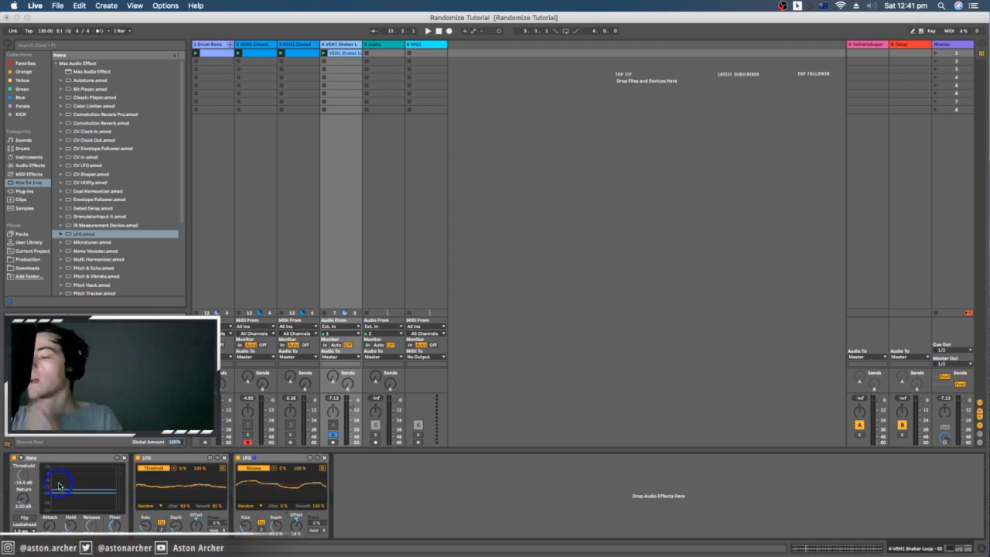